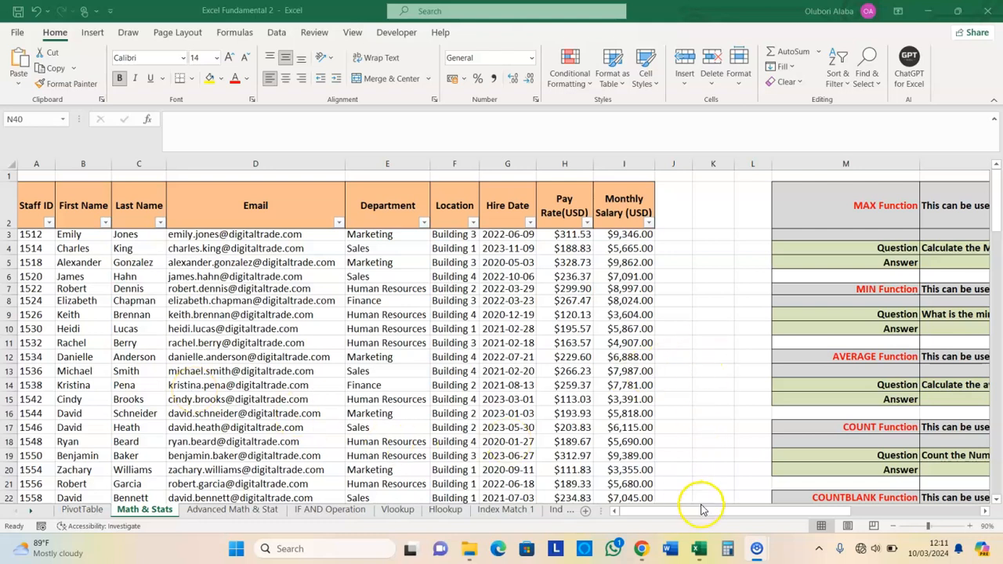
Review the MIN, AVERAGE, COUNT, COUNTBLANK, LARGE, SMALL and RANK question sections
drag(808, 510, 930, 508)
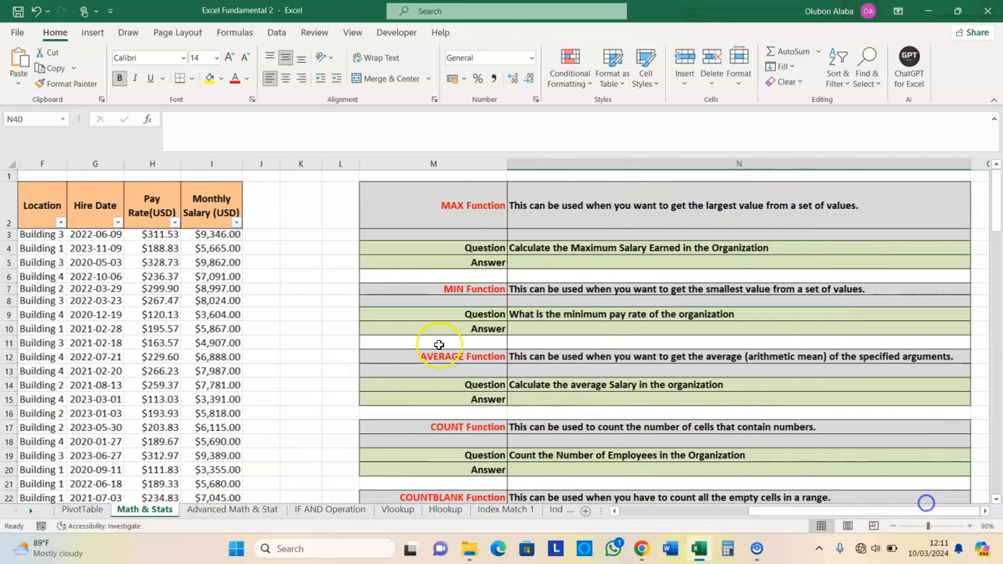
click(448, 288)
click(453, 355)
click(455, 425)
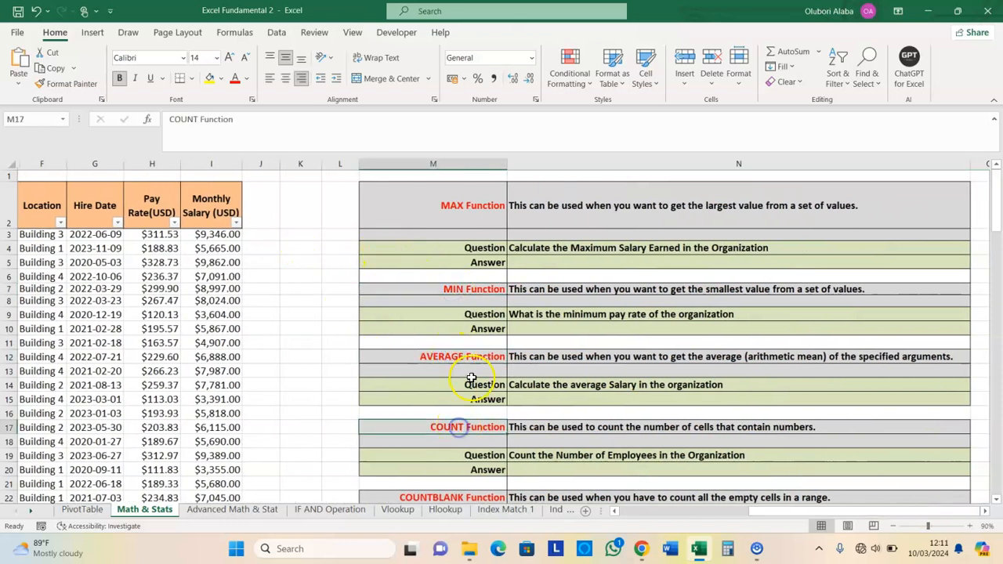
scroll(466, 380, down, 3)
click(452, 351)
click(459, 426)
click(457, 488)
scroll(465, 474, down, 2)
click(460, 485)
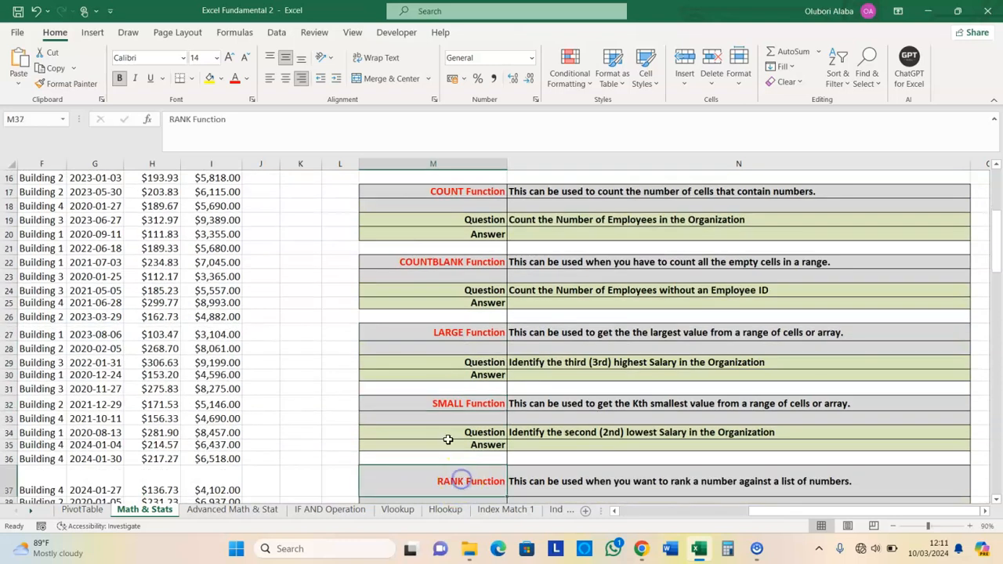
scroll(451, 380, up, 5)
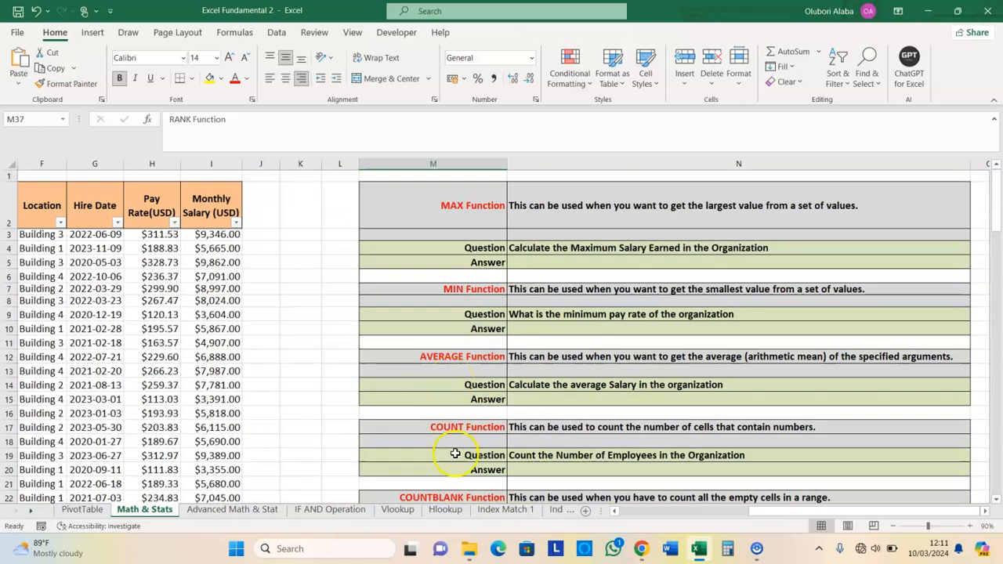
drag(751, 511, 624, 511)
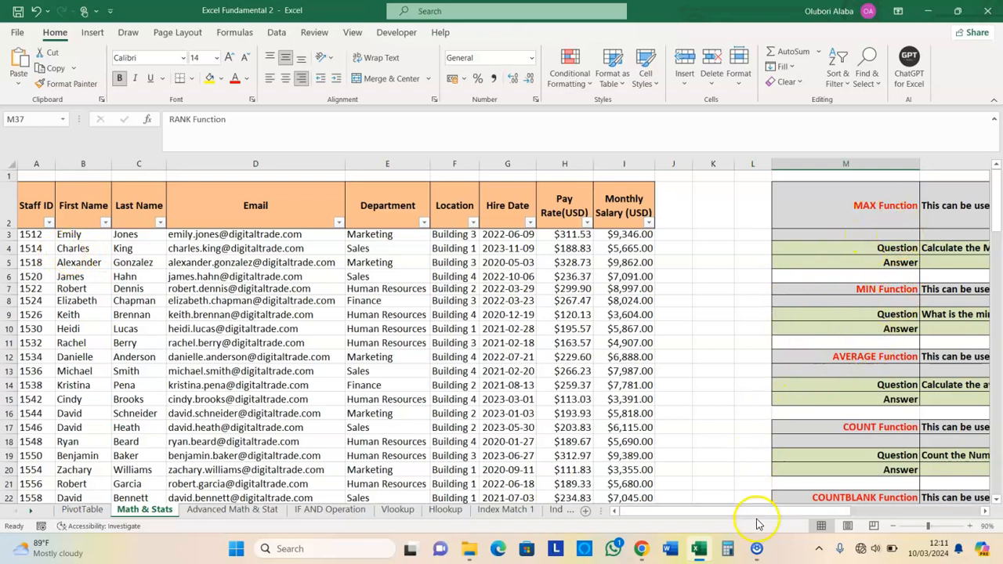
drag(745, 511, 857, 512)
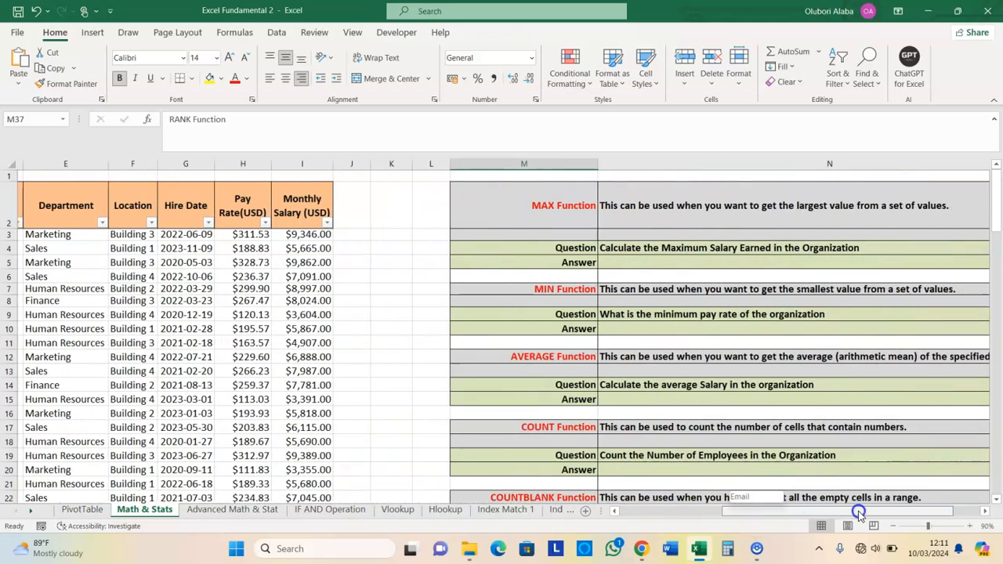
click(558, 207)
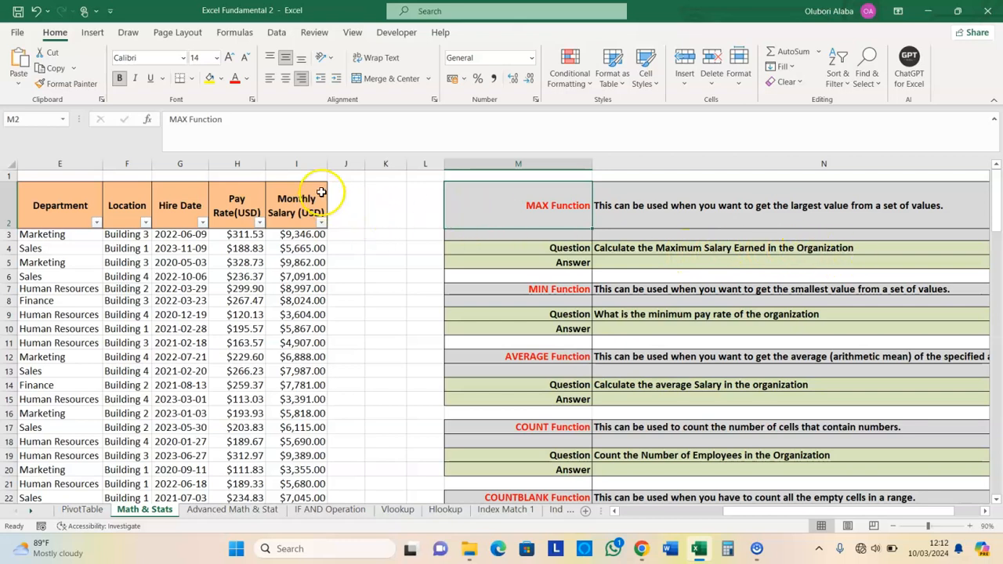
Inspect the Monthly Salary column I, starting from the first value in I3
click(298, 163)
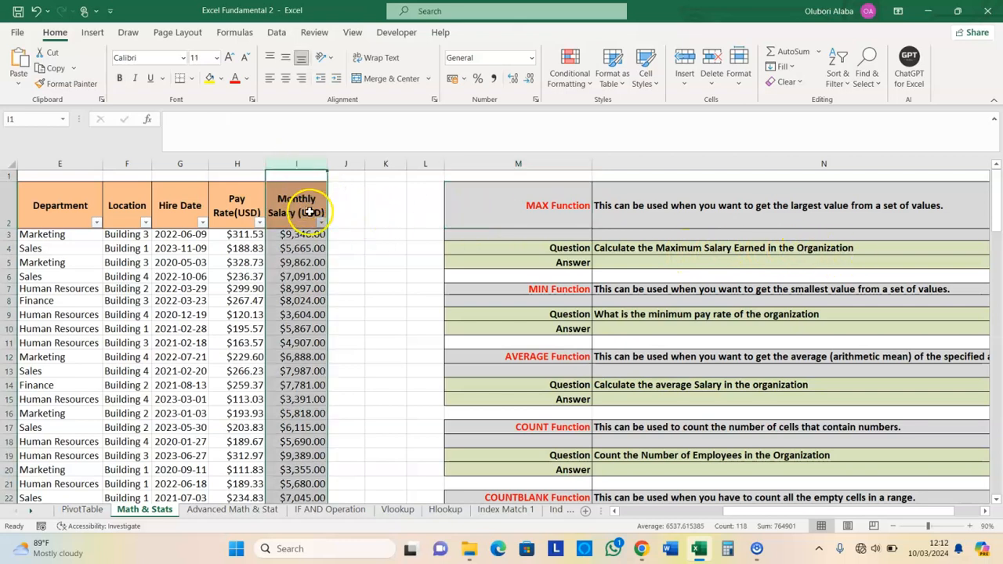
scroll(299, 284, down, 1)
scroll(299, 284, down, 3)
scroll(299, 284, up, 3)
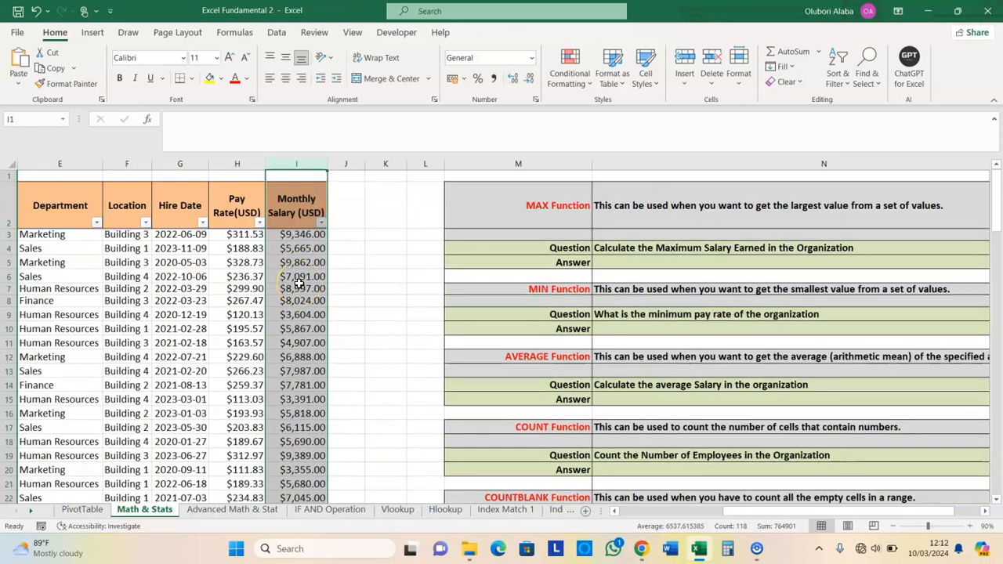
click(299, 237)
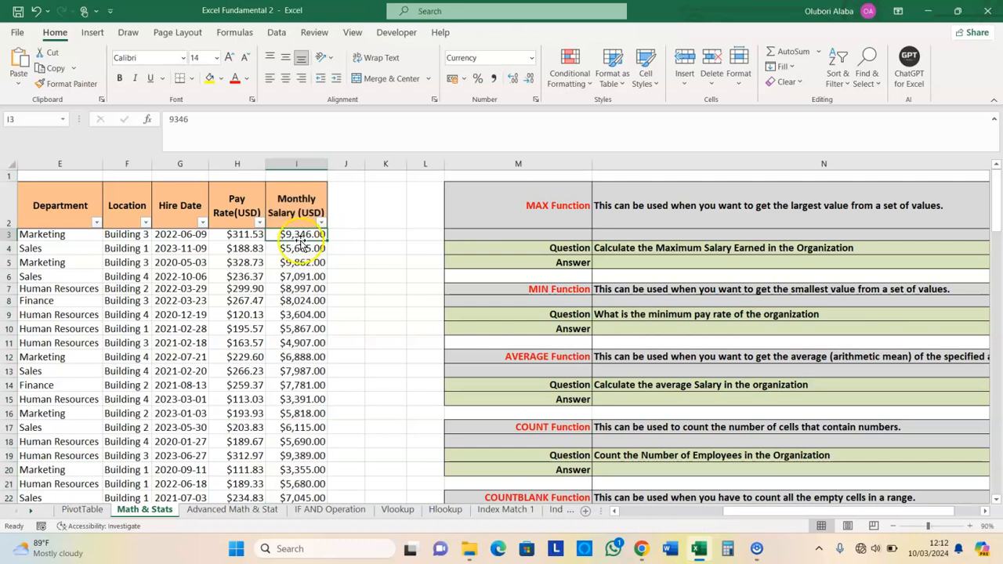
click(296, 163)
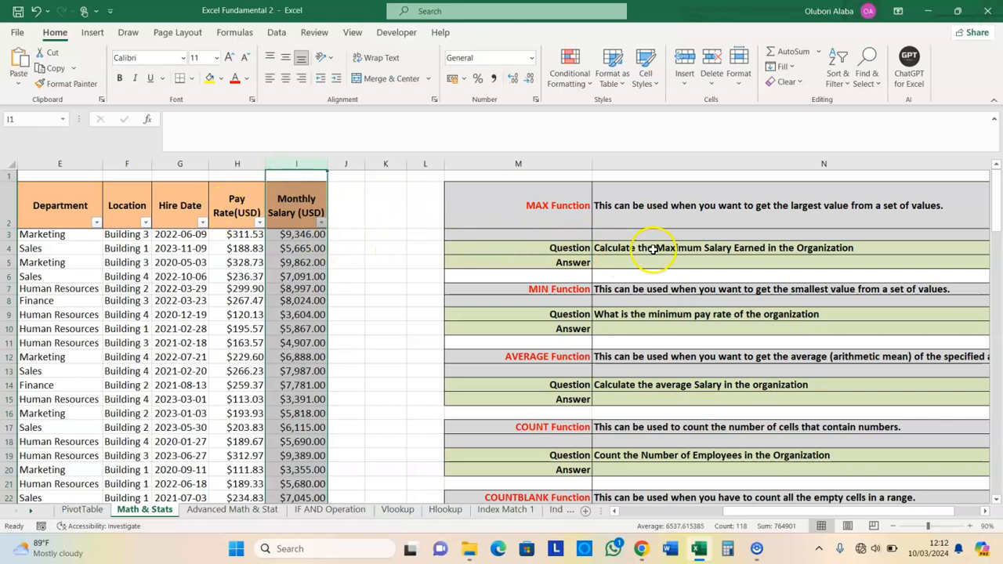
Enter =MAX(I3:I119) in Answer cell N5, returning $9,943.00
click(632, 262)
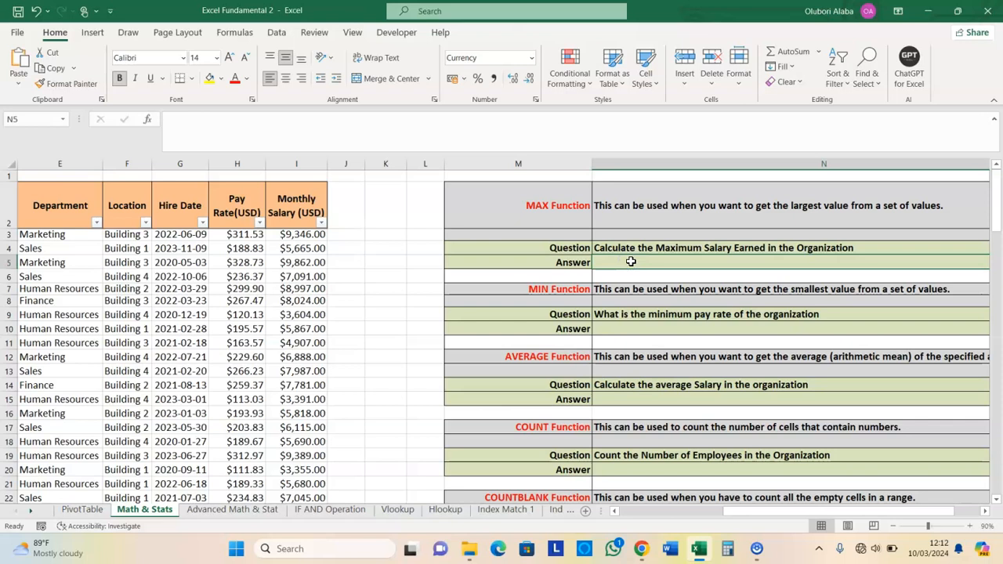
text(=)
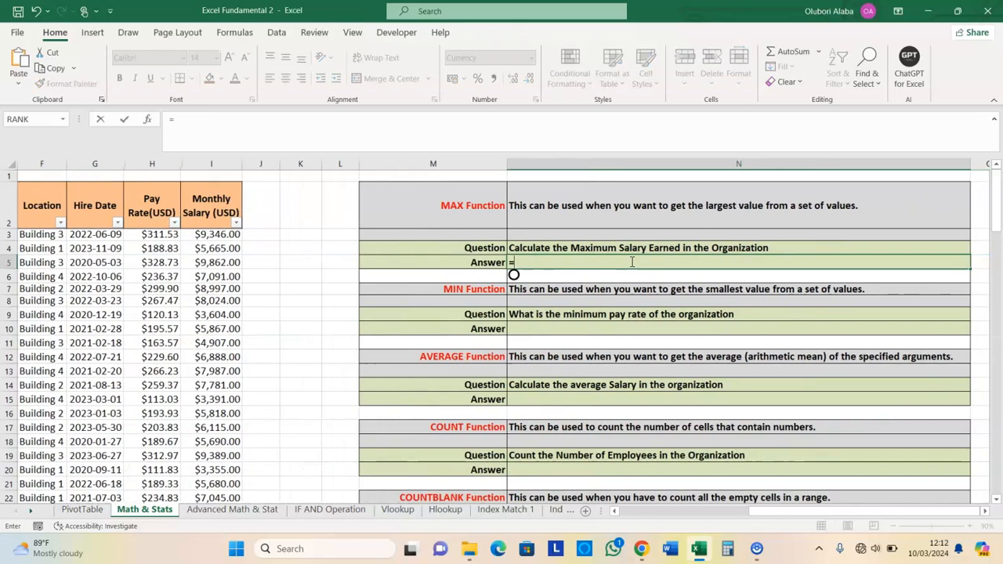
text(max)
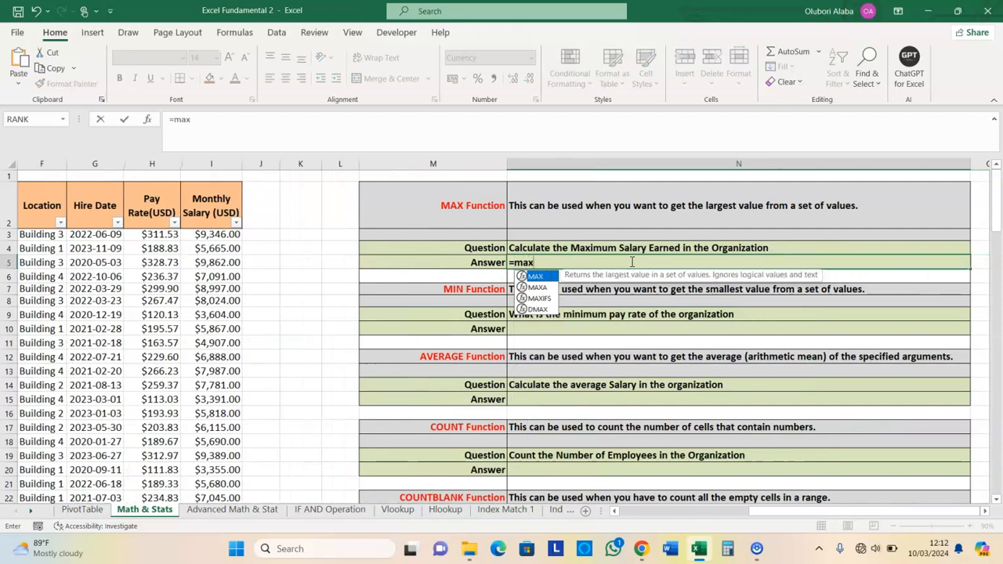
key(Tab)
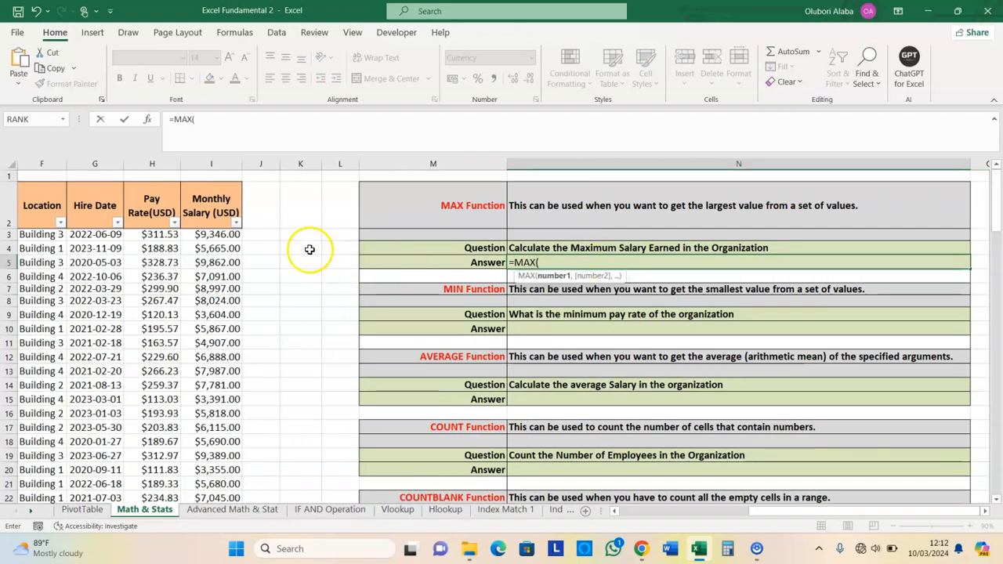
click(224, 235)
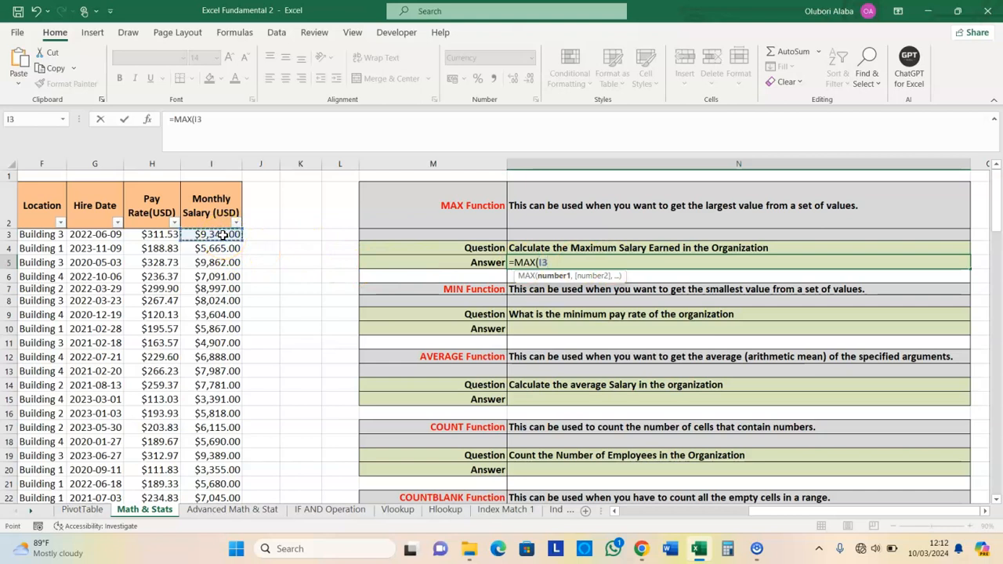
key(ctrl+shift+Down)
key(Return)
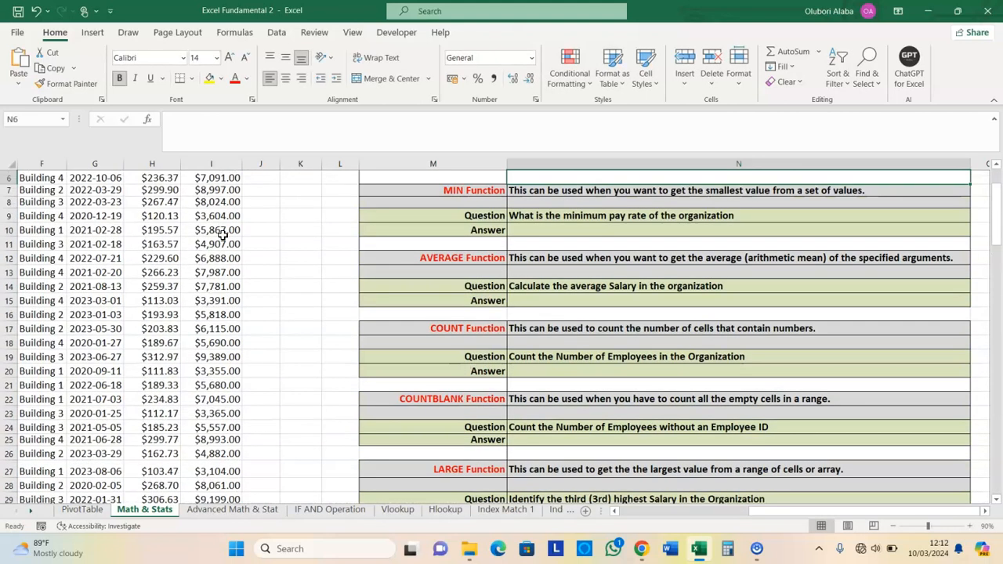
scroll(267, 305, up, 2)
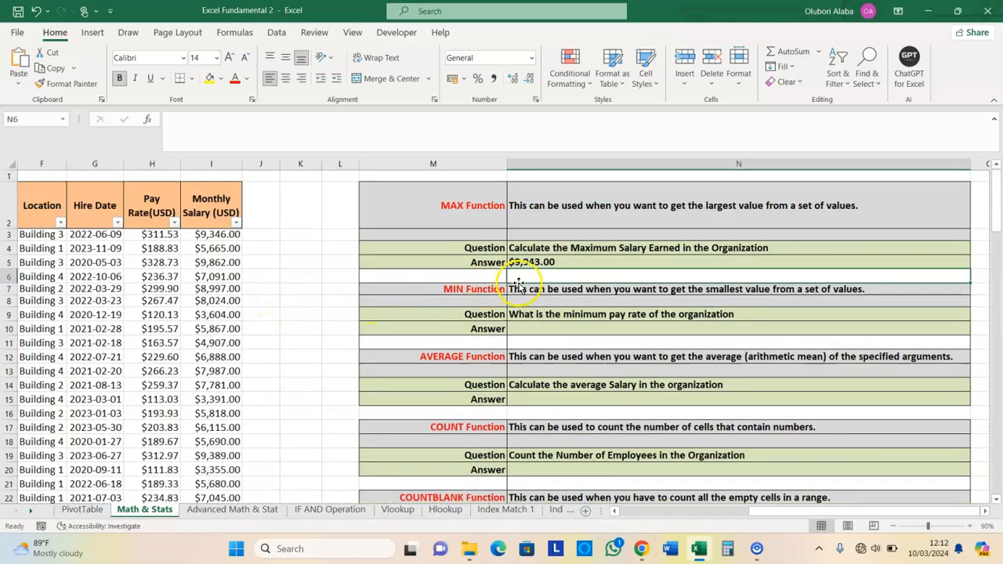
click(541, 263)
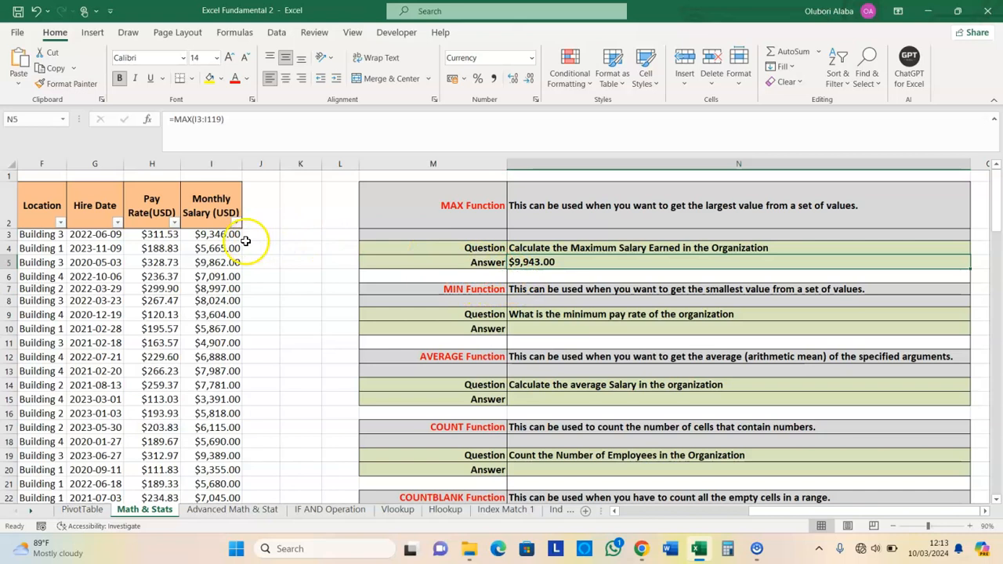
click(210, 235)
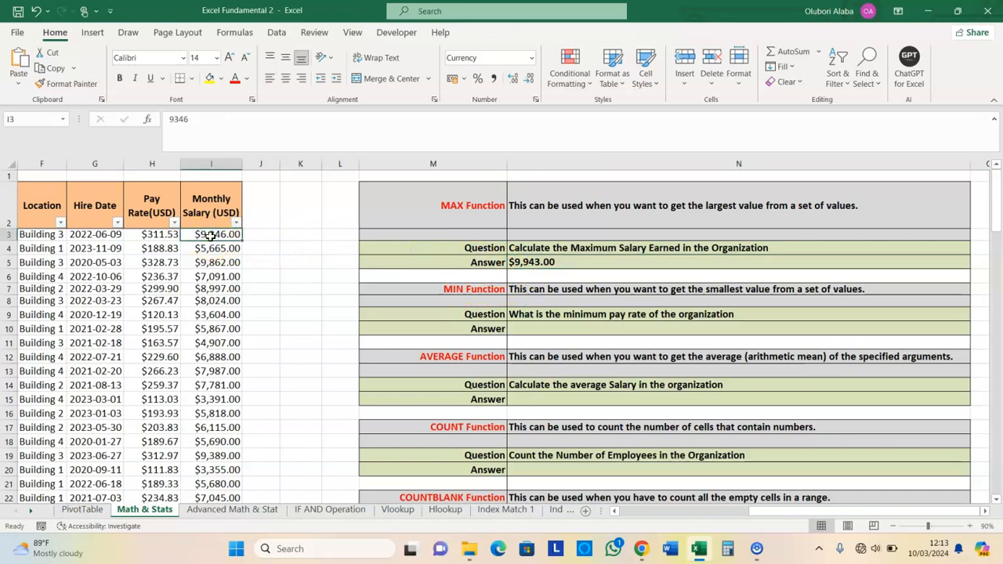
key(ctrl+shift+Down)
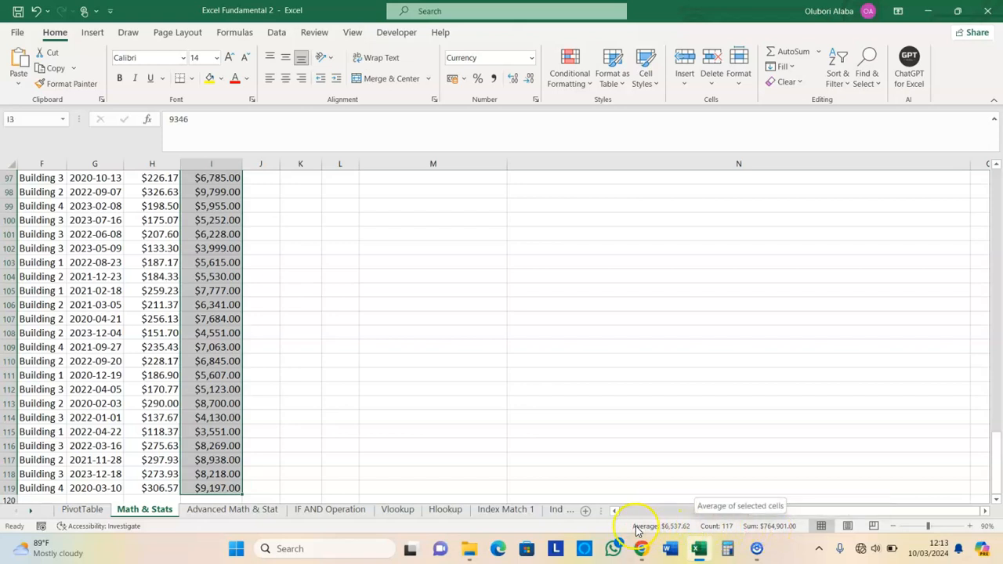
click(594, 473)
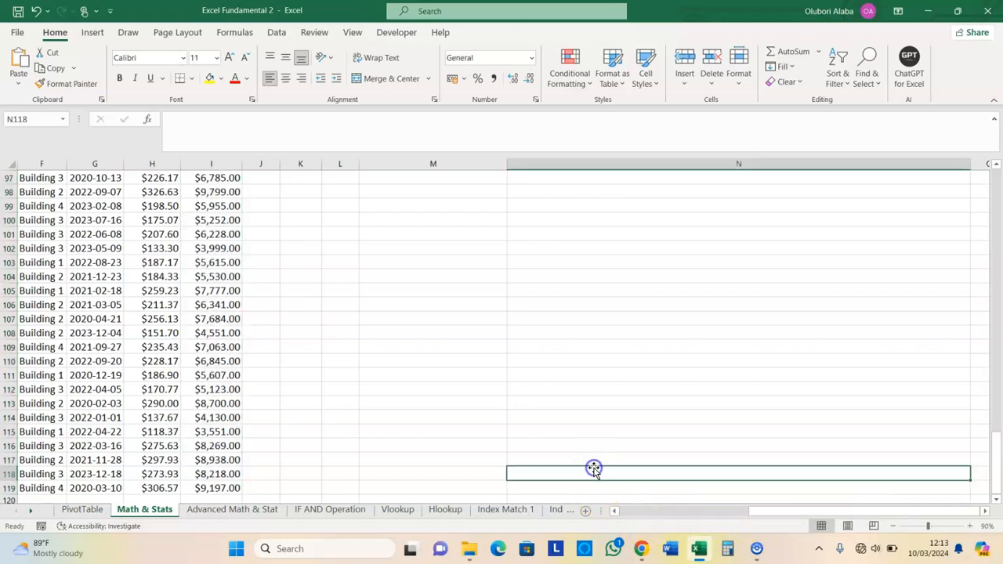
scroll(596, 466, down, 1)
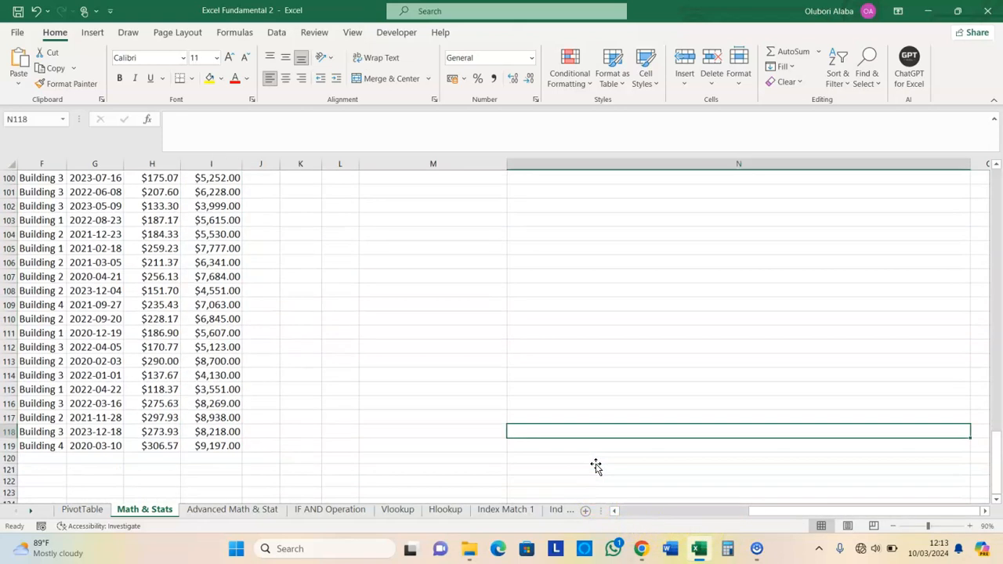
right_click(635, 525)
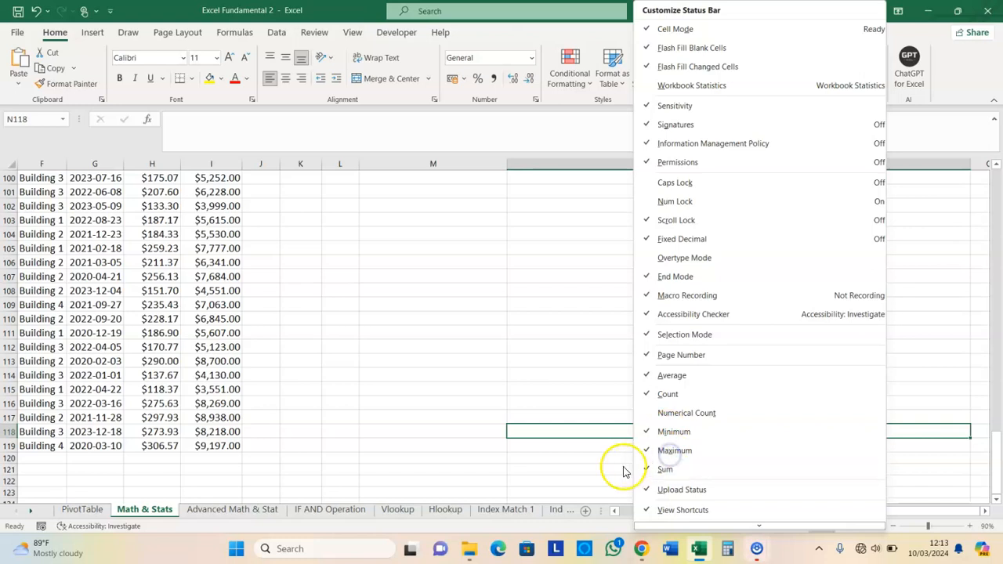
click(599, 468)
middle_click(395, 426)
scroll(391, 422, up, 13)
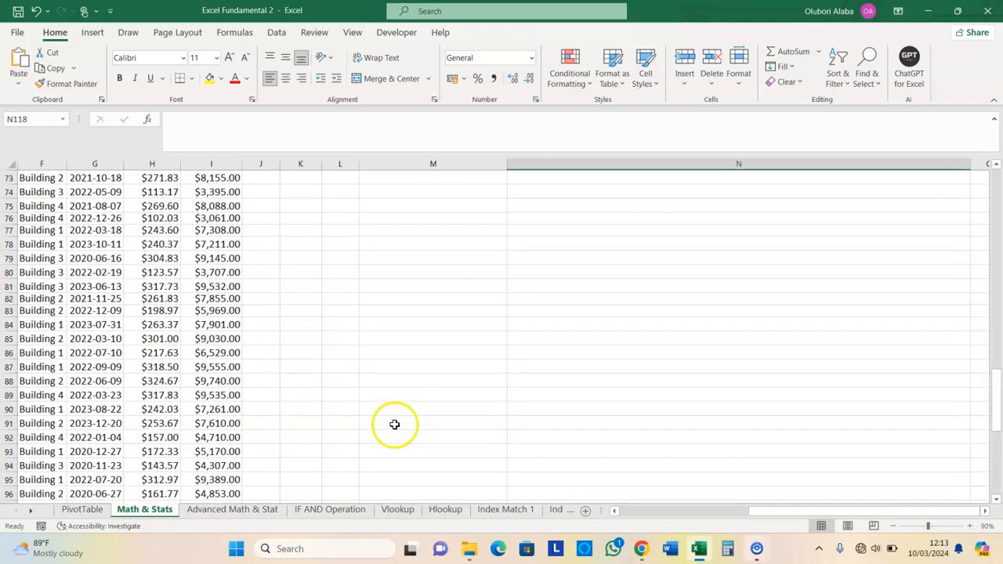
scroll(391, 422, up, 19)
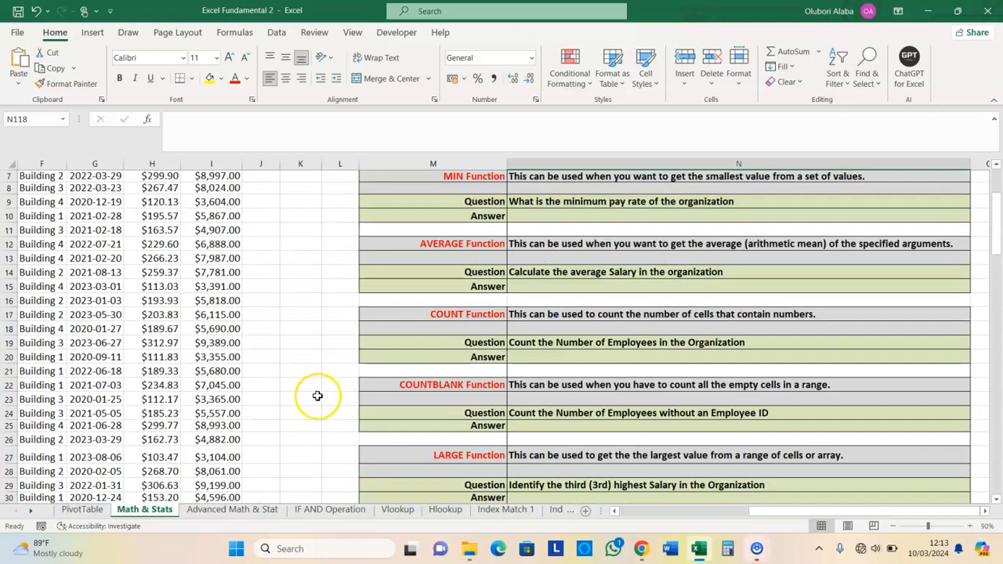
click(213, 235)
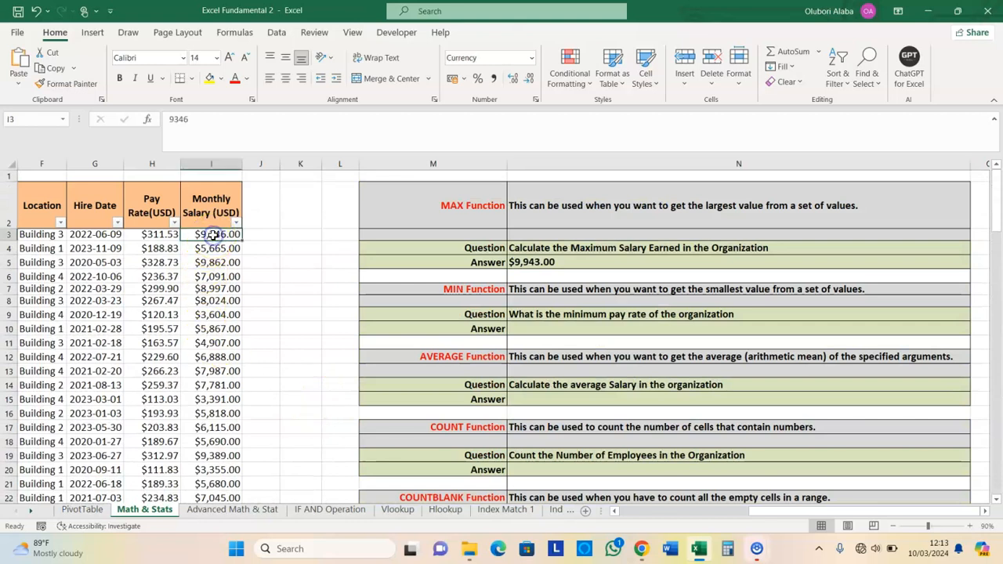
key(ctrl+shift+Down)
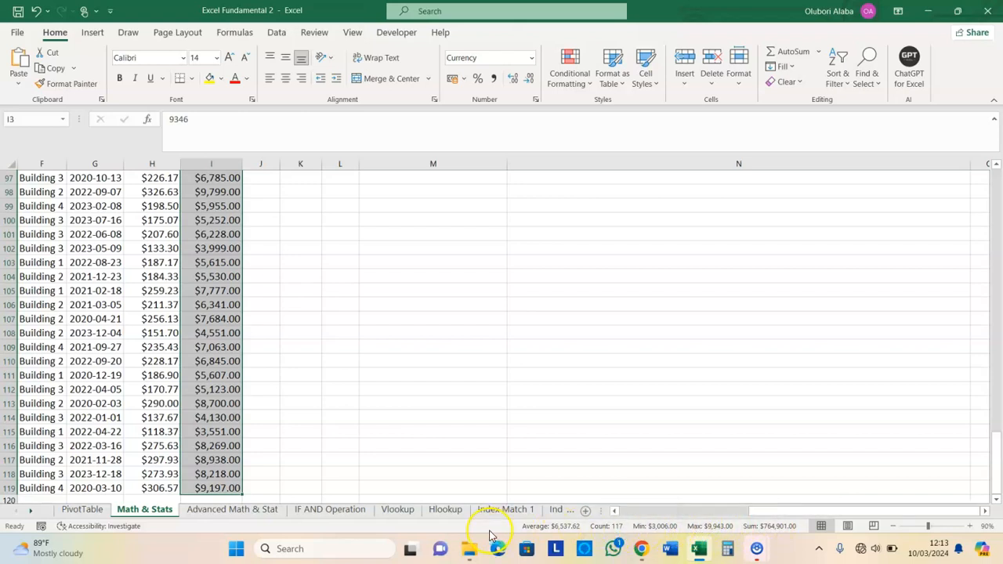
click(503, 485)
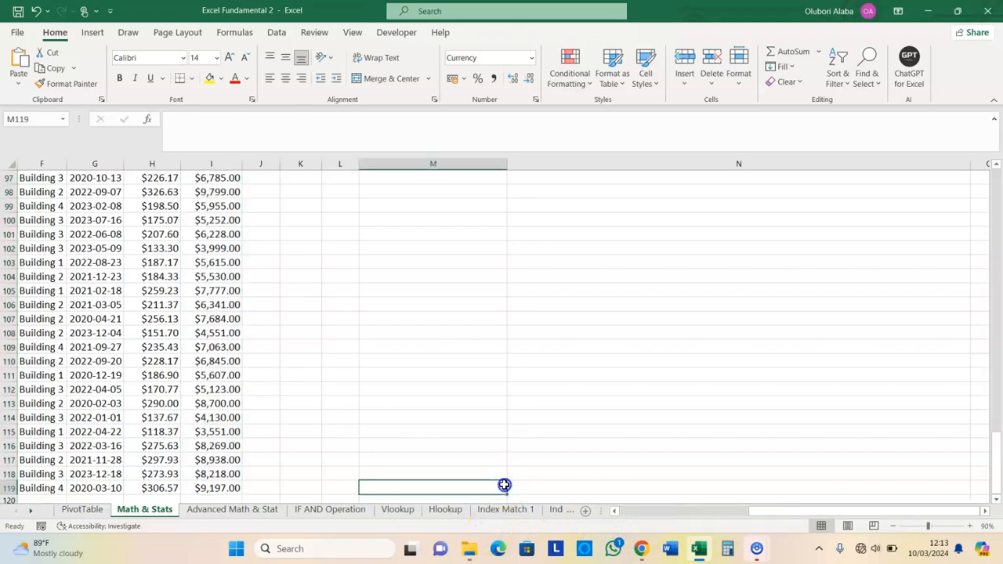
right_click(510, 527)
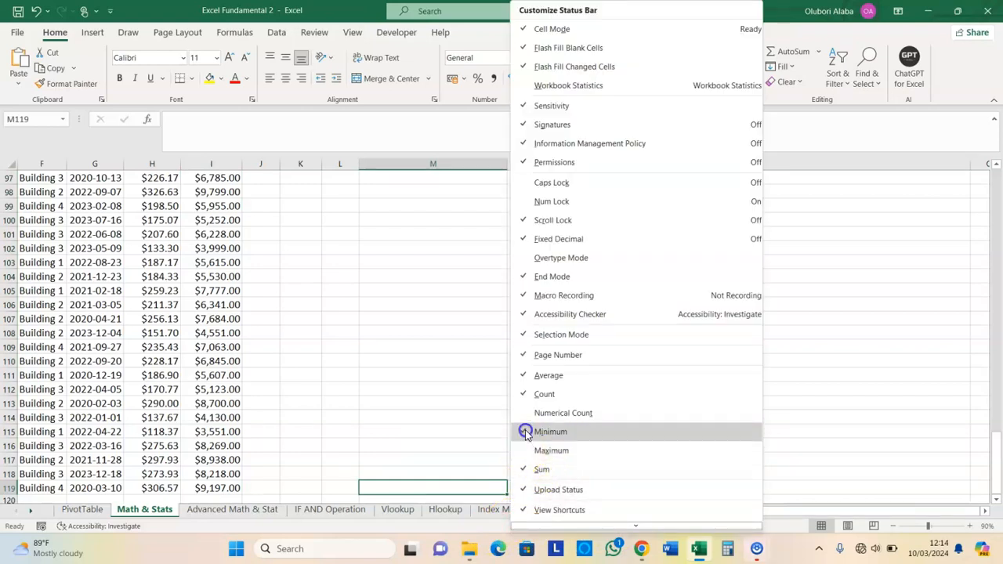
click(448, 437)
drag(992, 435, 984, 171)
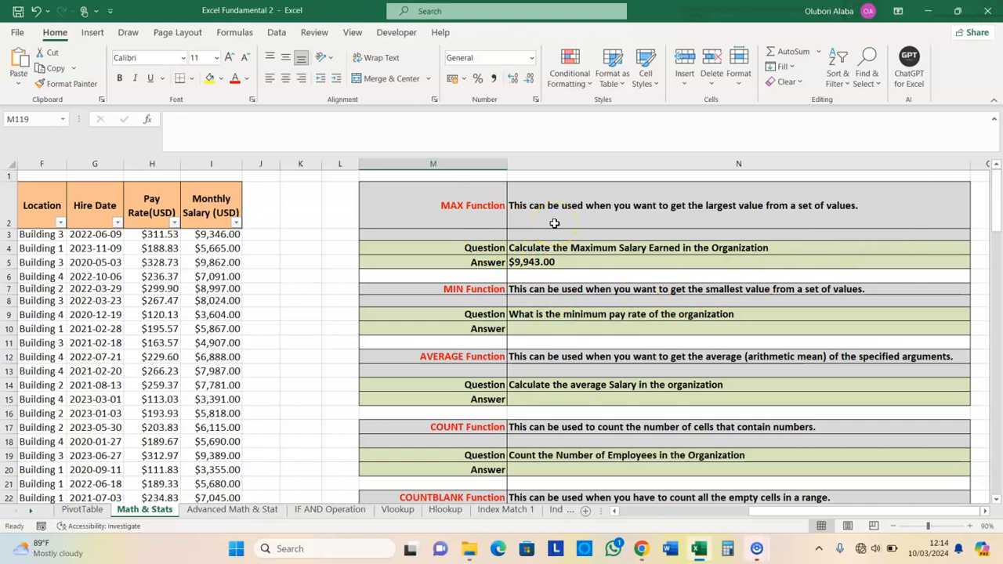
Delete the =MAX(I3:I119) formula from cell N5
click(539, 263)
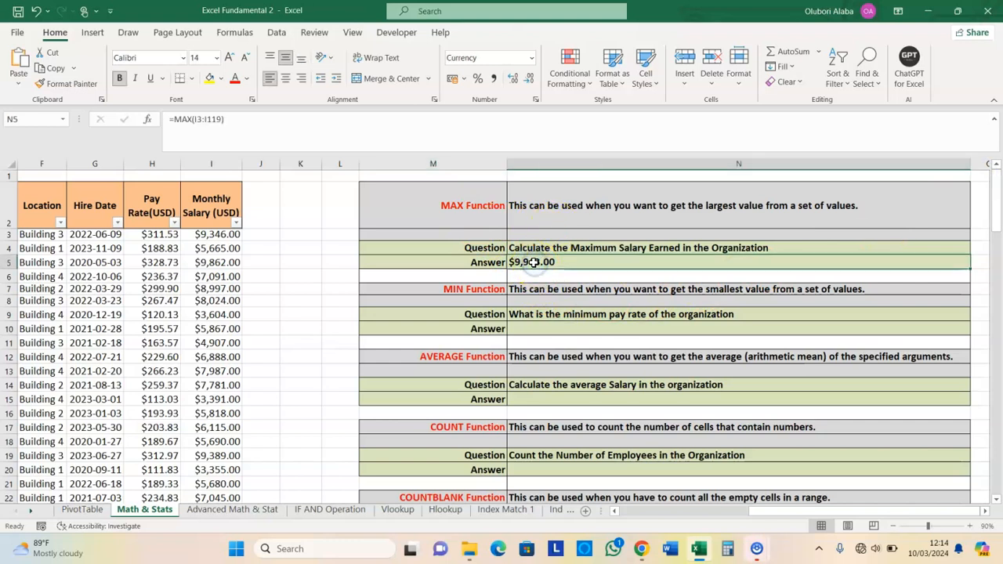
key(Delete)
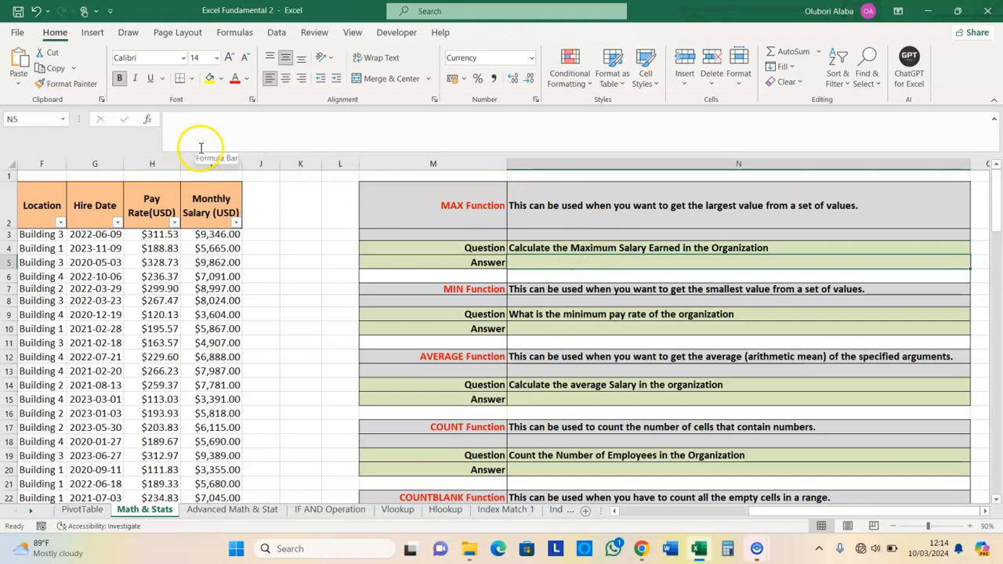
Rebuild =MAX(I3:I119) in N5 through the Insert Function dialog, giving $9,943.00
click(150, 122)
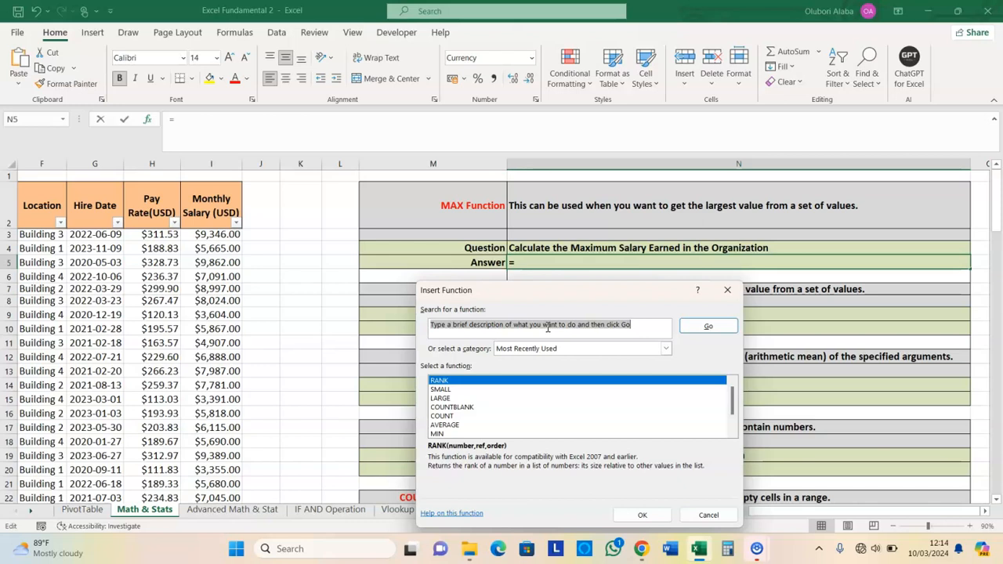
text(max)
click(705, 333)
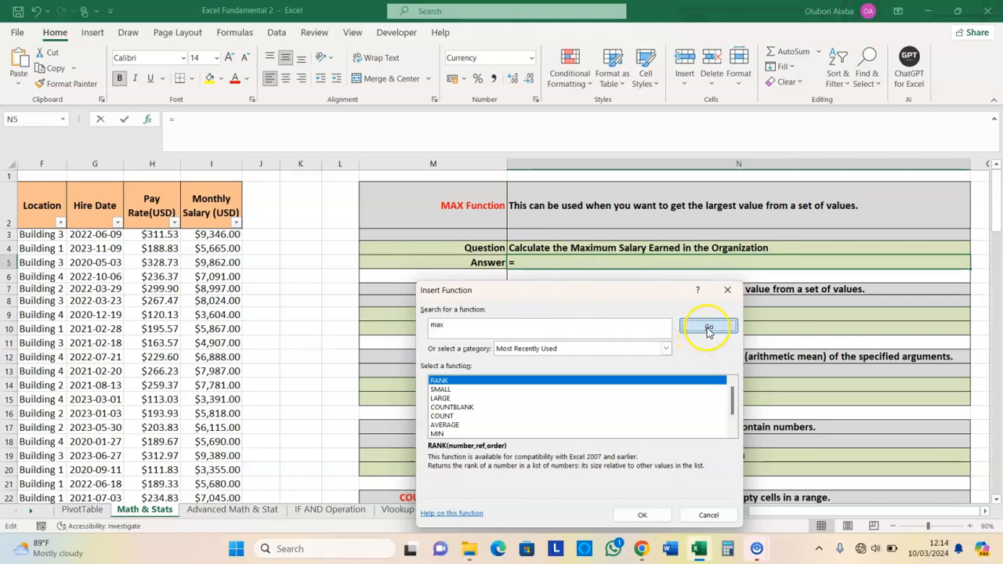
click(433, 382)
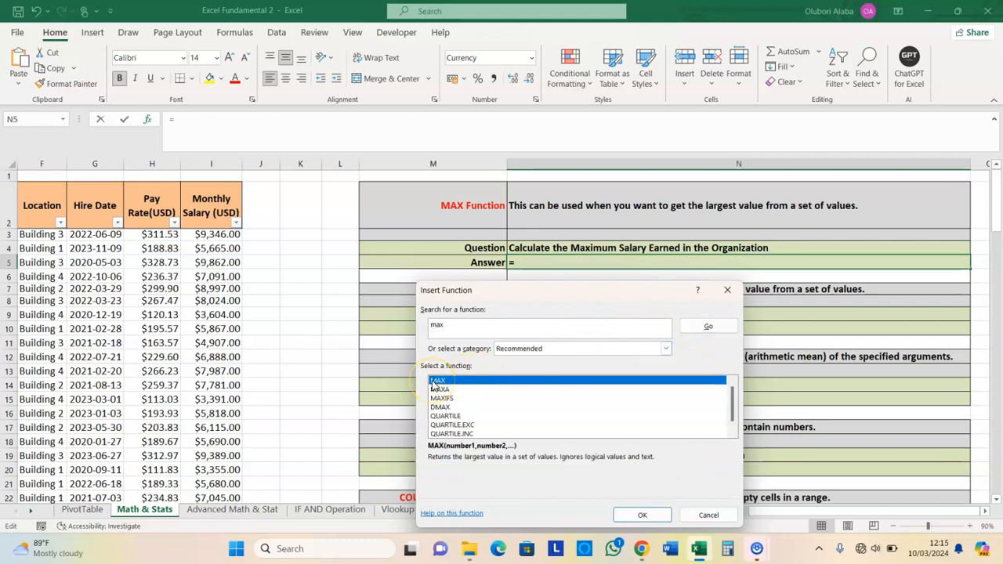
click(642, 515)
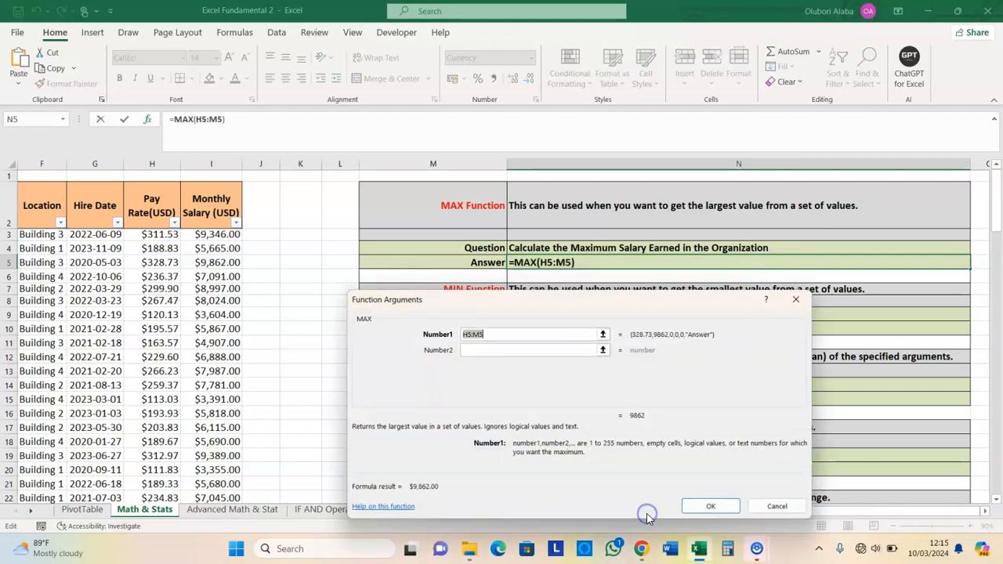
drag(533, 315, 548, 329)
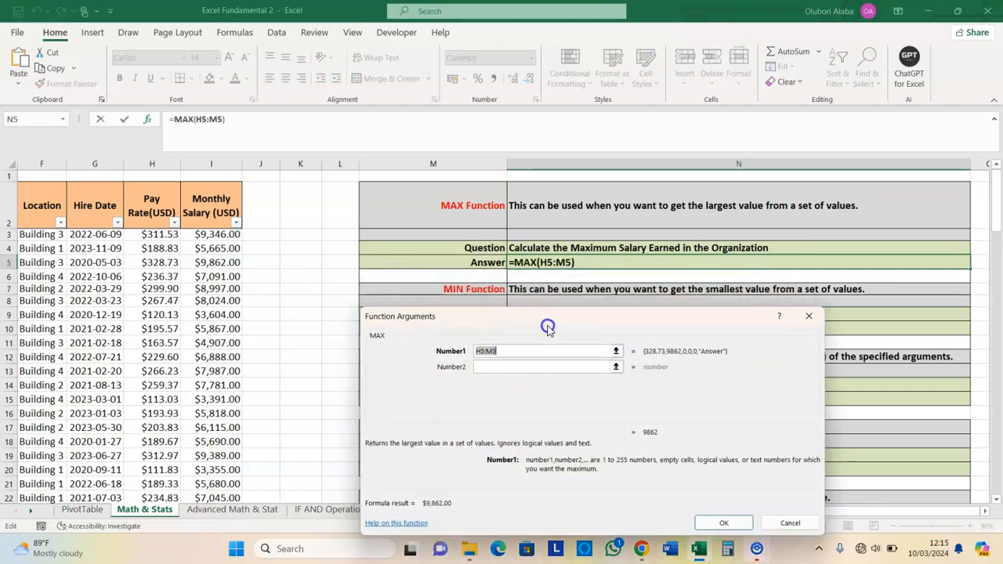
click(217, 234)
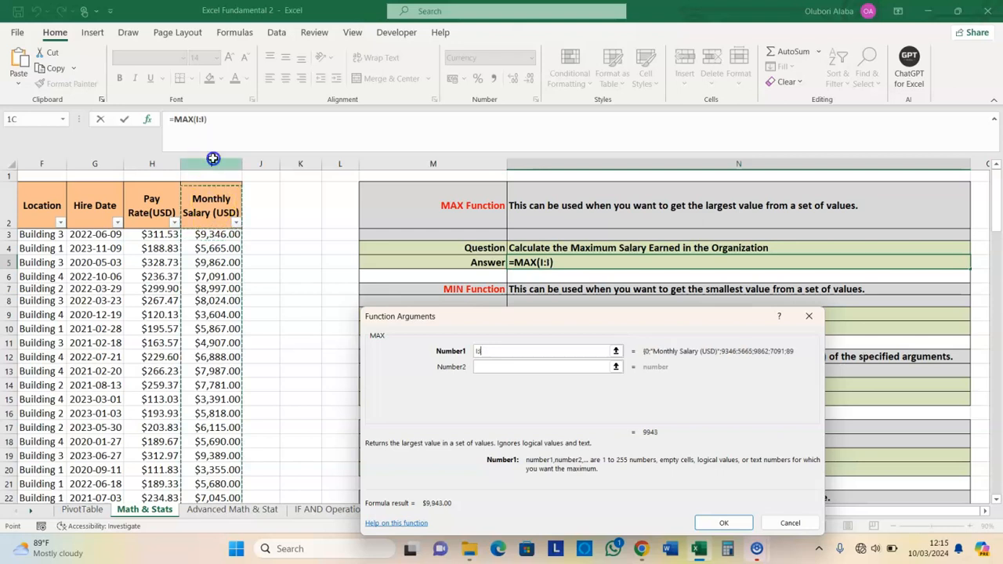
click(217, 234)
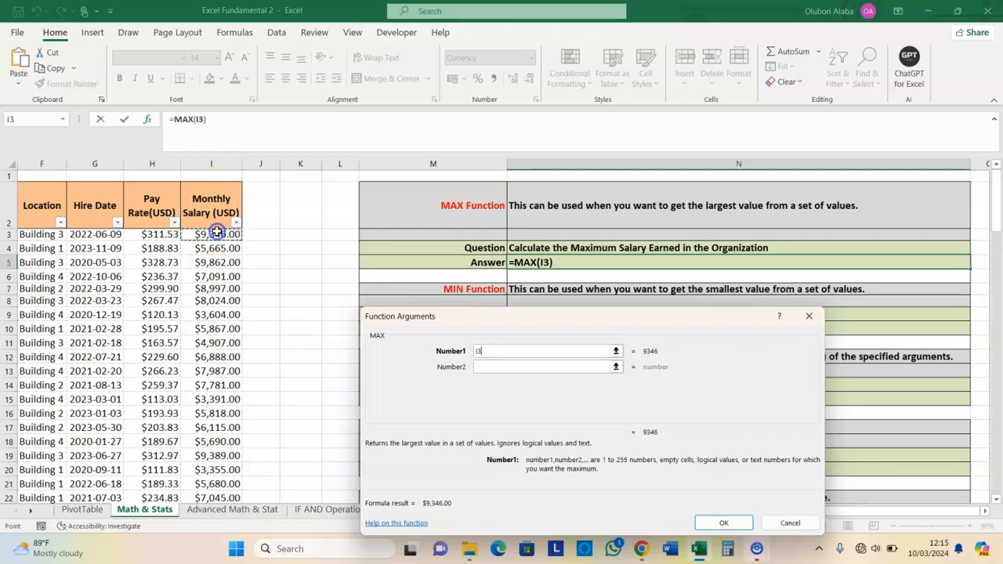
key(ctrl+shift+Down)
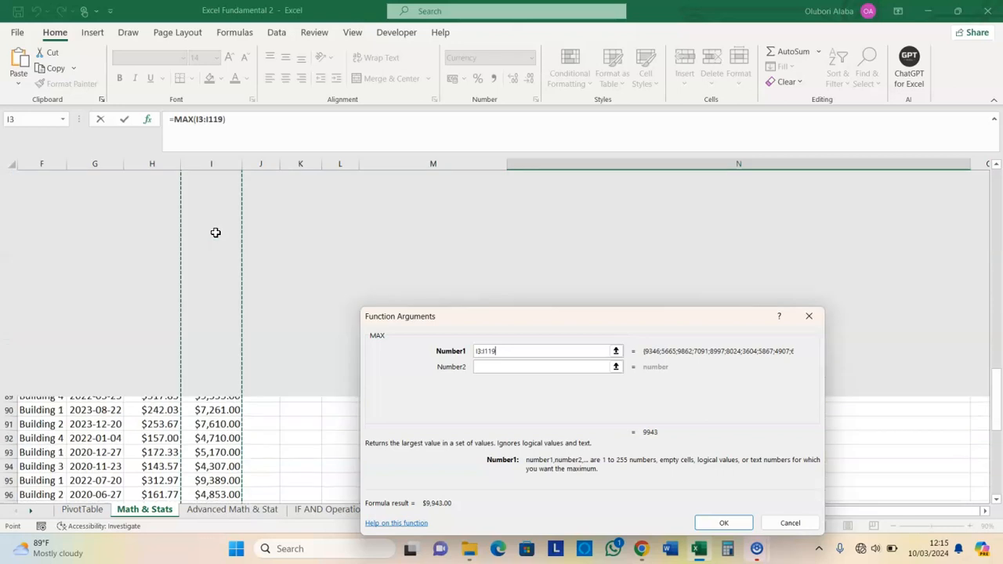
click(478, 367)
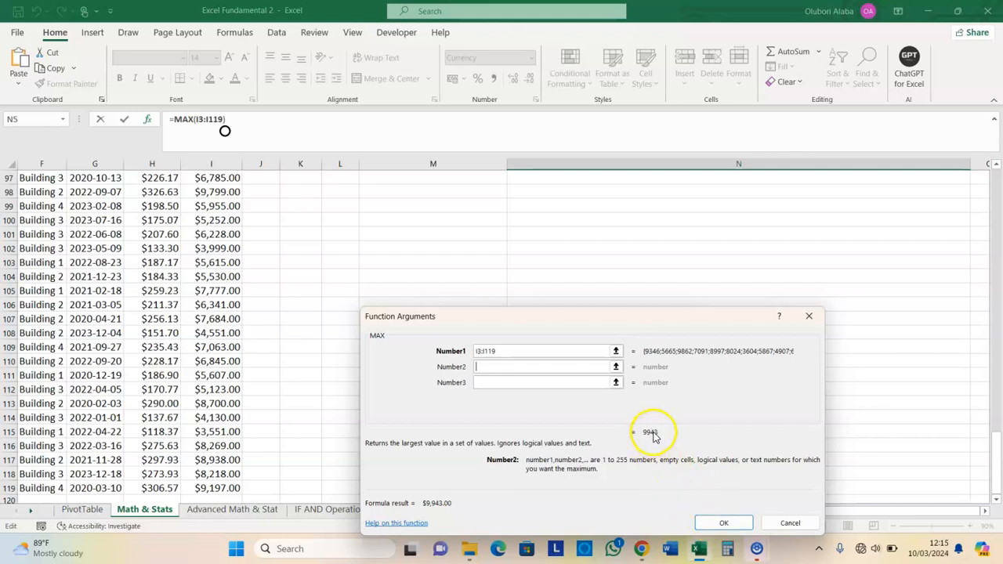
click(724, 523)
Look over the Pay Rate column H, then begin an Insert Function formula in N10
scroll(638, 448, up, 1)
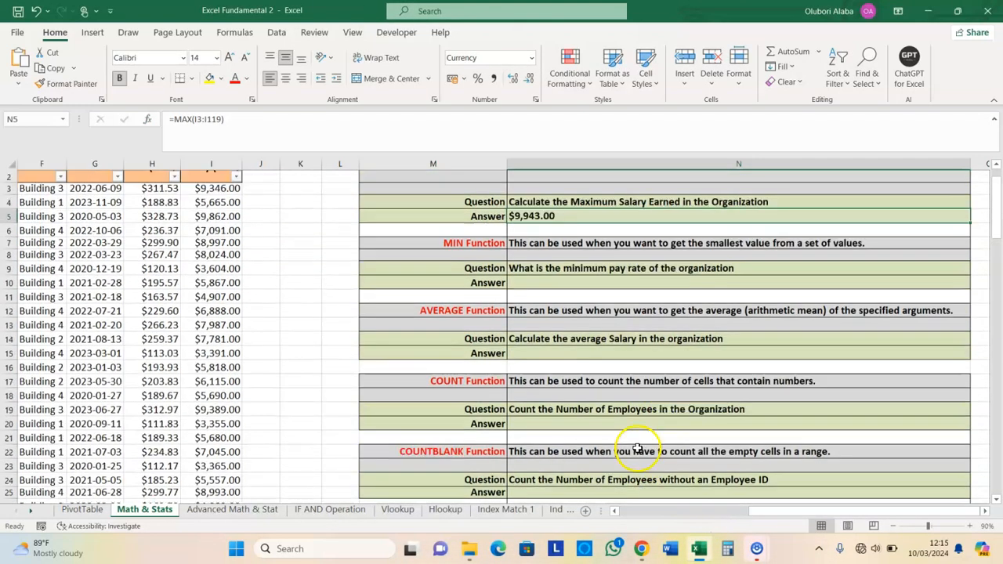
scroll(637, 449, up, 1)
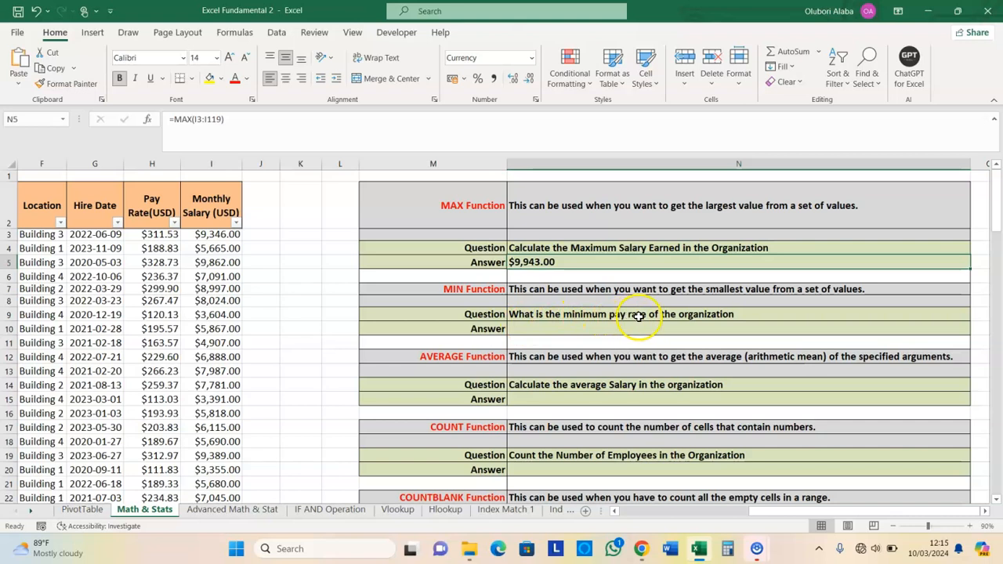
click(558, 330)
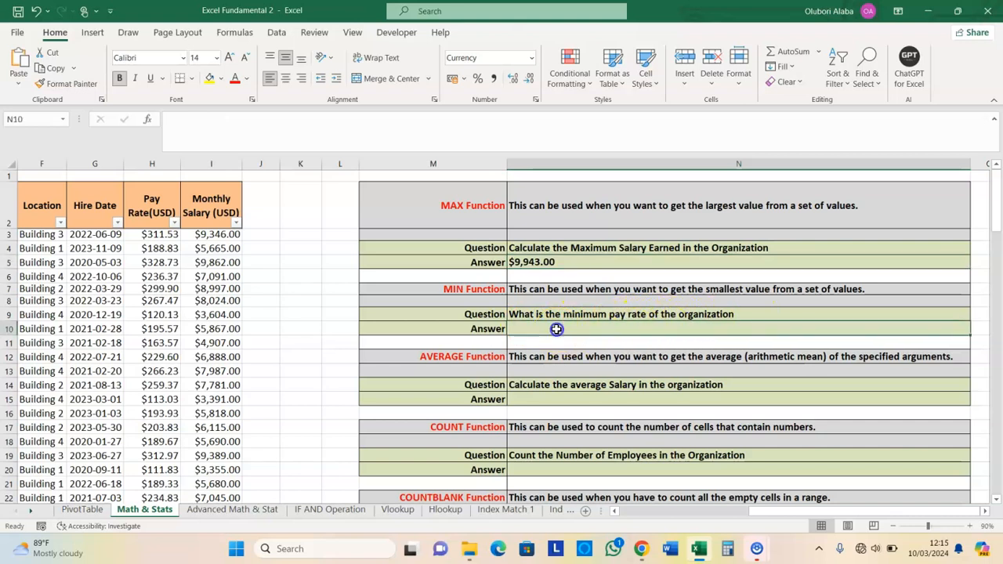
click(151, 162)
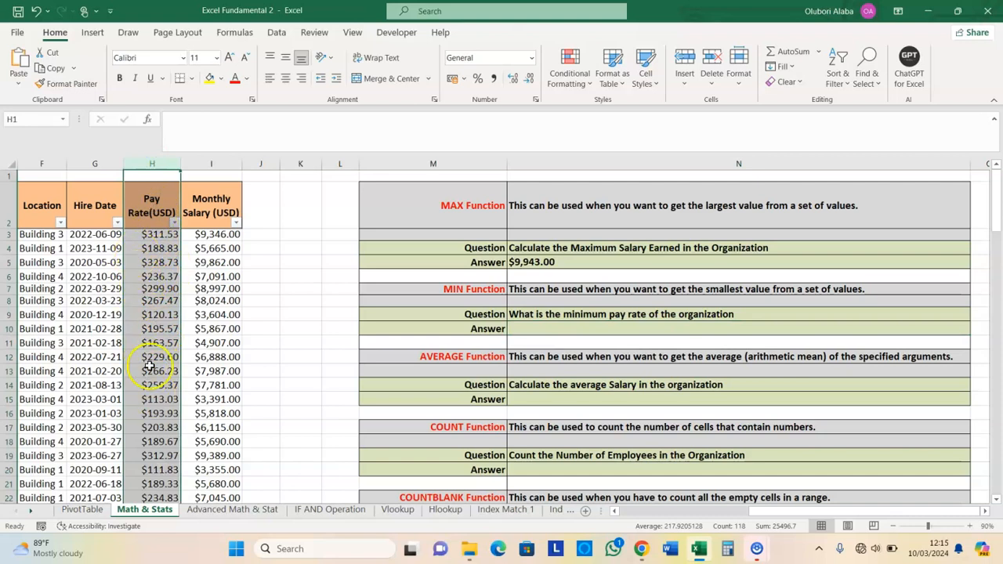
click(143, 300)
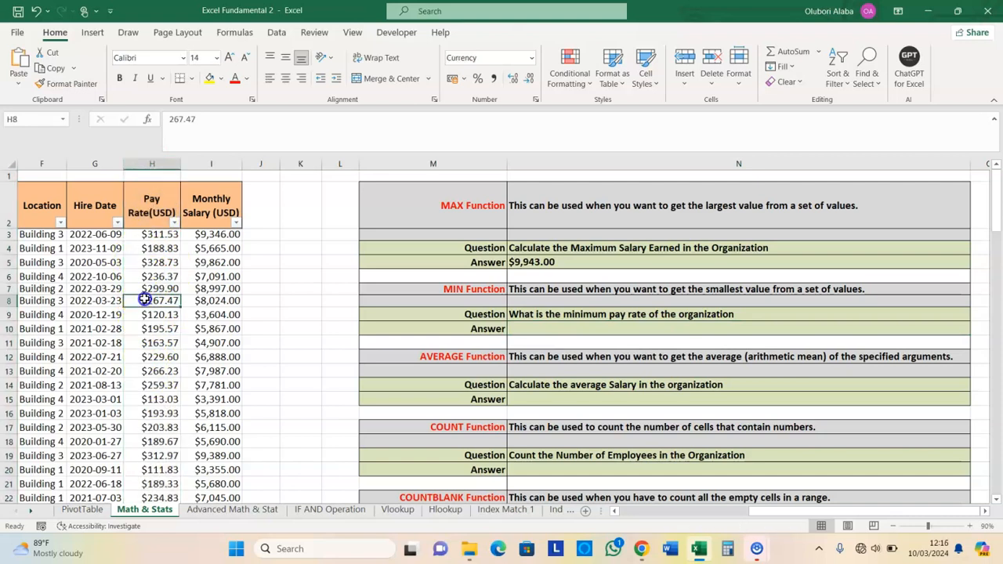
click(532, 329)
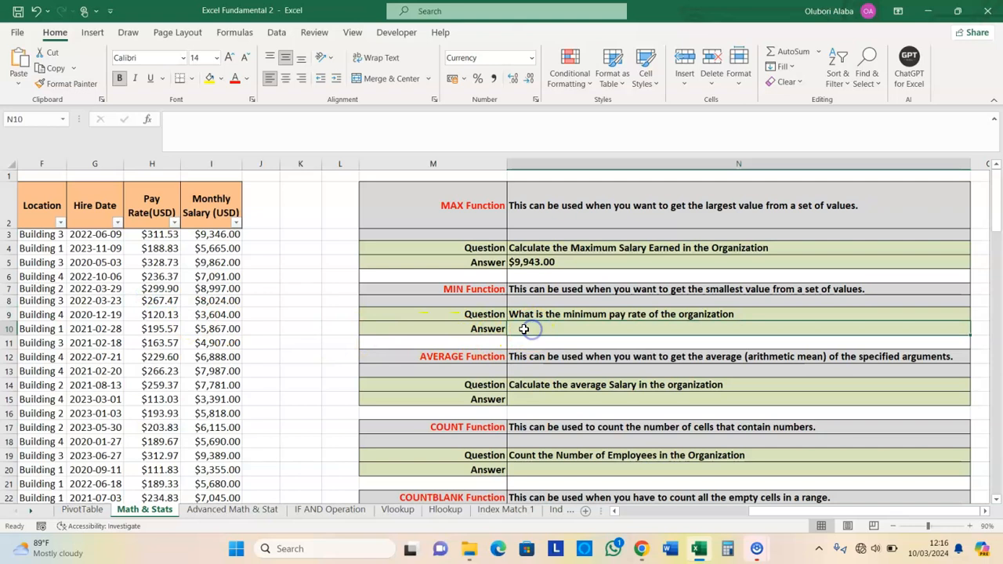
click(147, 121)
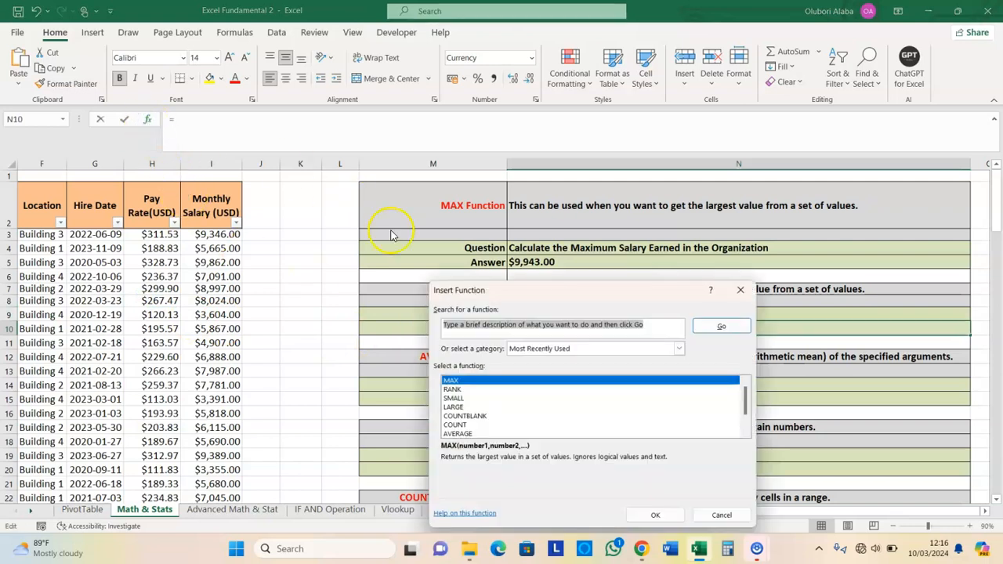
Insert =MIN(H3:H119) in N10, giving the $100.20 minimum pay rate
text(mi)
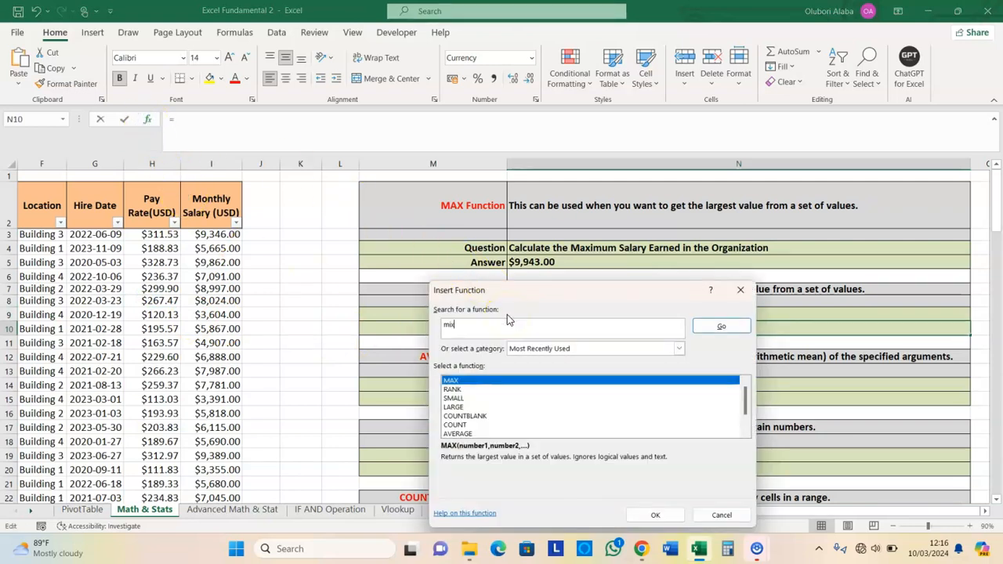
text(n)
click(704, 332)
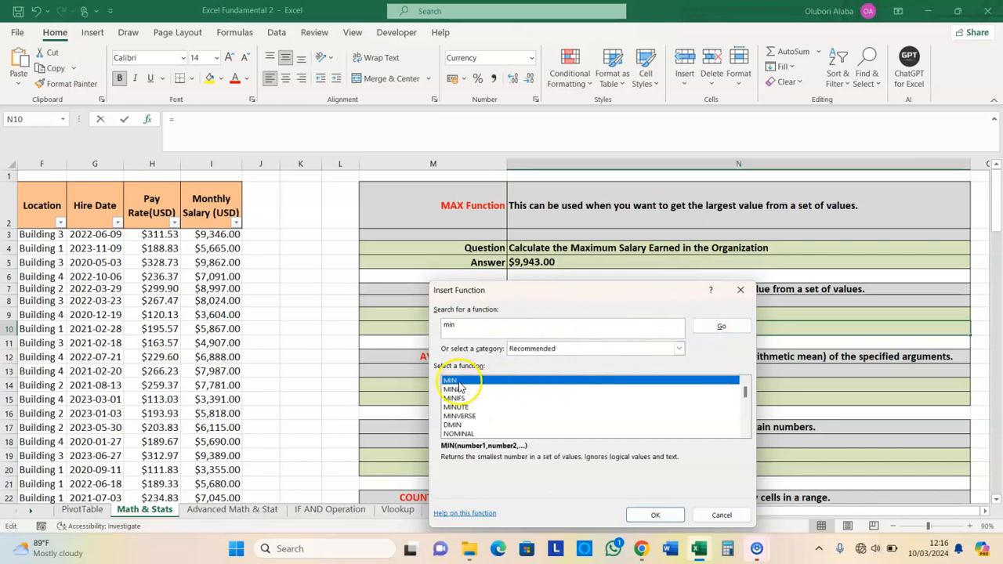
click(660, 518)
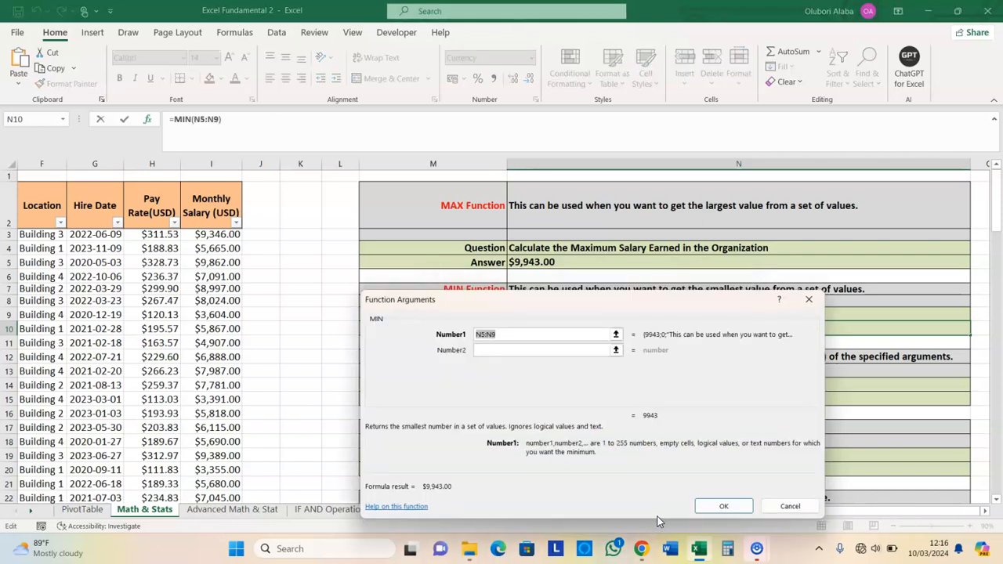
click(145, 235)
key(ctrl+shift+Down)
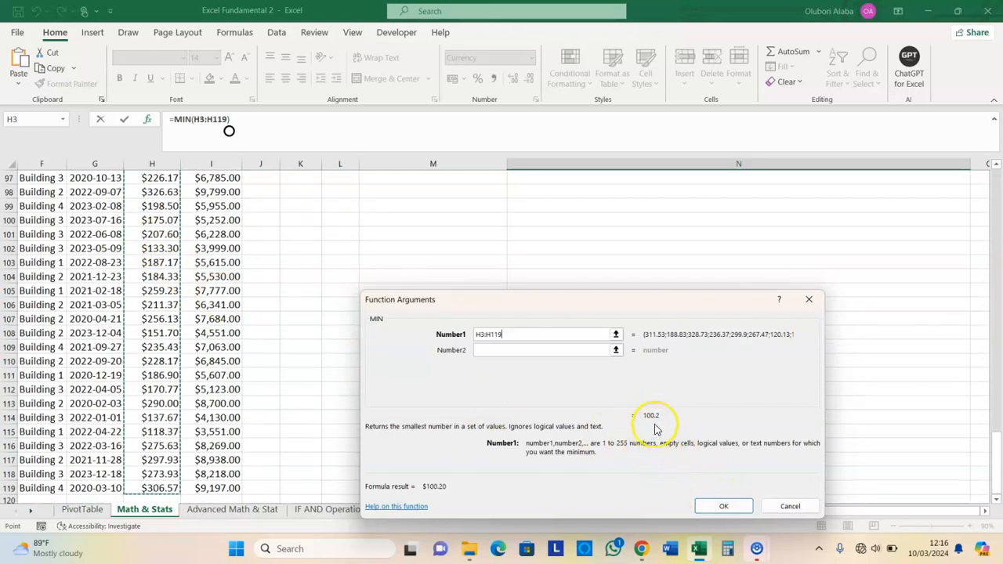
click(708, 504)
scroll(595, 388, up, 3)
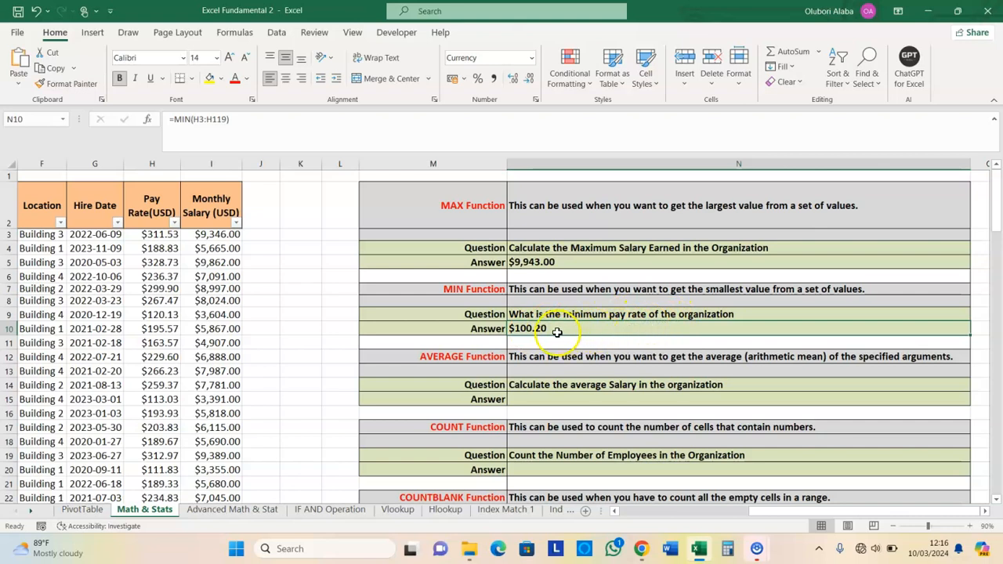
click(465, 357)
Check the I3:I119 salary range, then begin an Insert Function formula in N15
scroll(616, 363, down, 2)
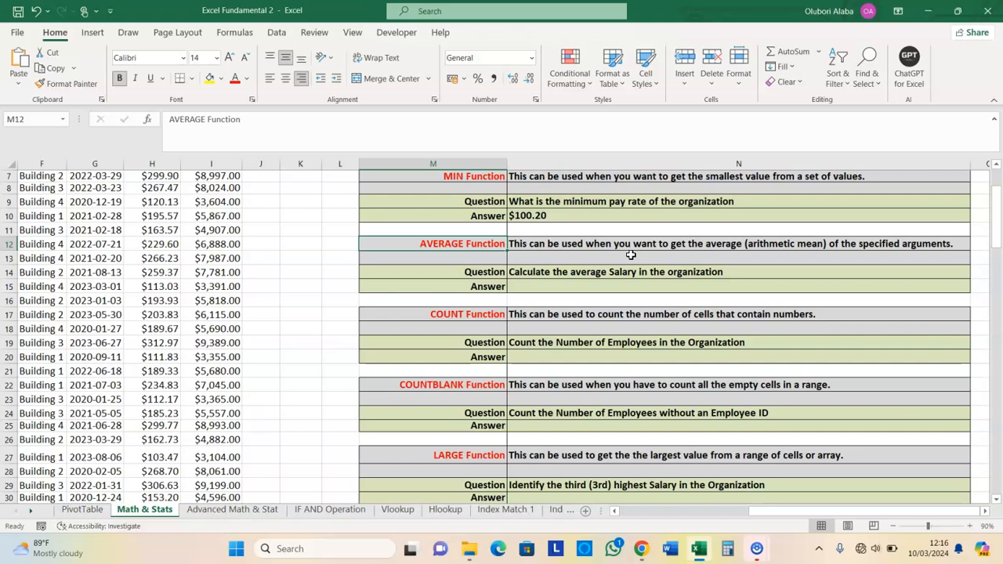
scroll(645, 284, up, 2)
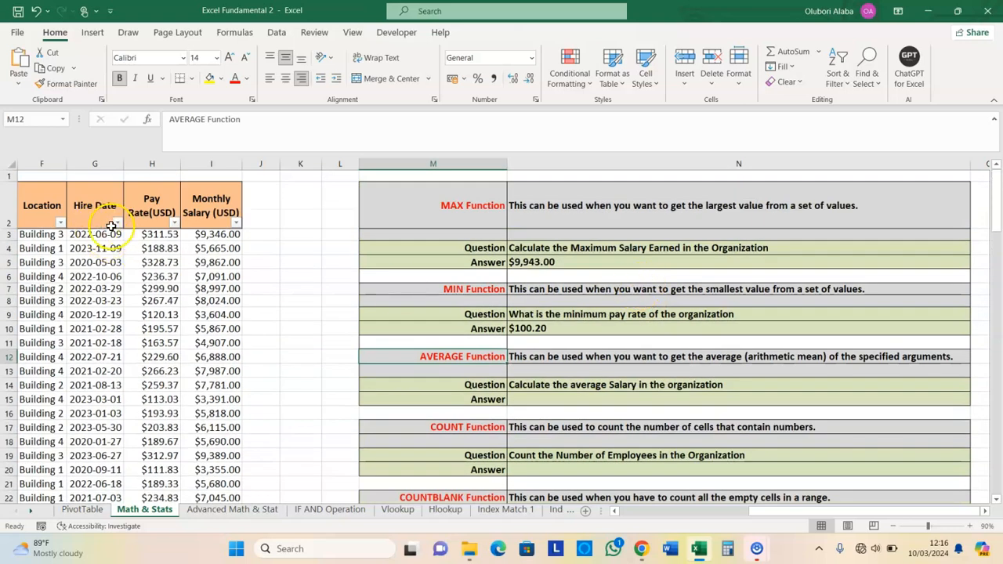
click(199, 233)
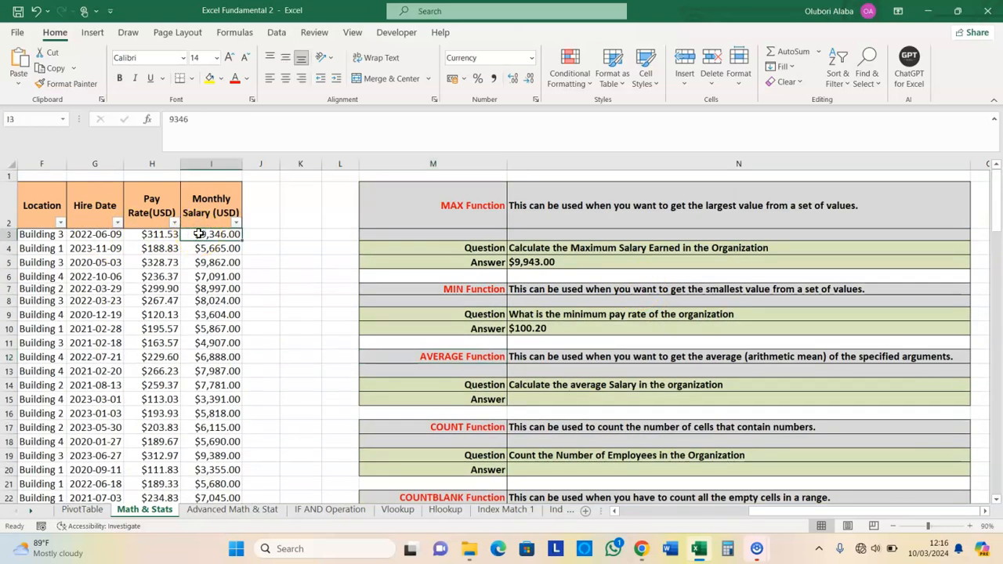
key(ctrl+shift+Down)
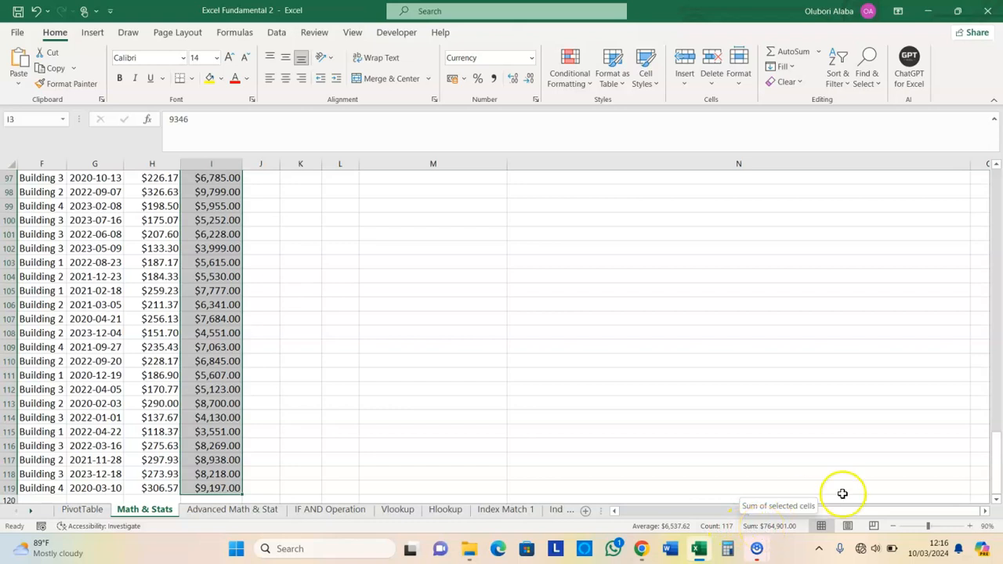
drag(992, 473, 992, 192)
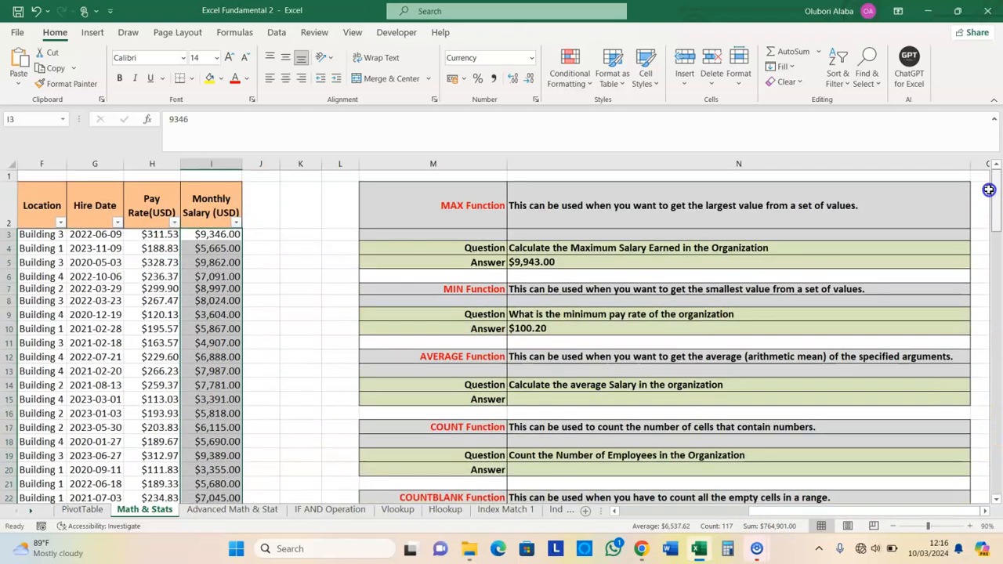
click(529, 397)
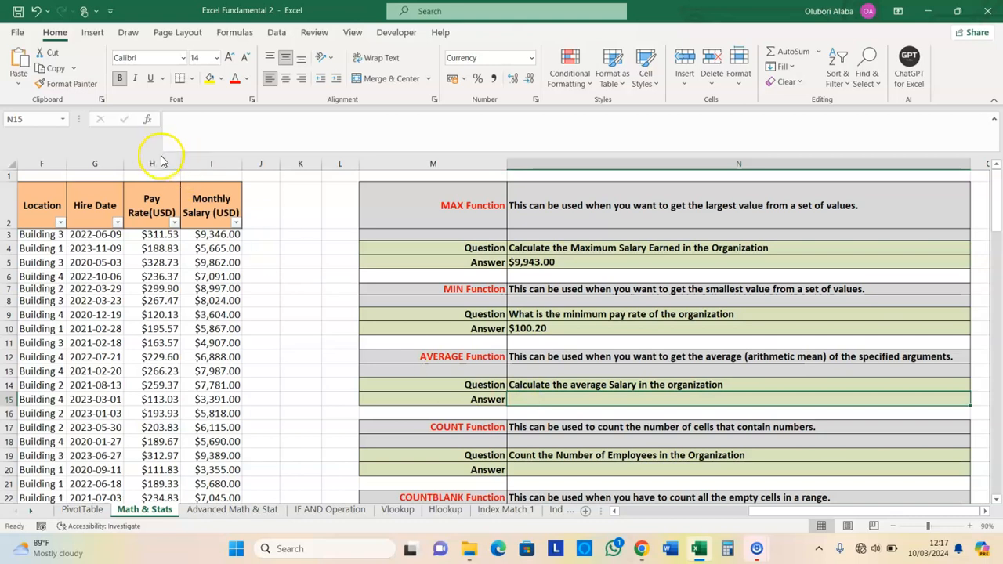
click(148, 121)
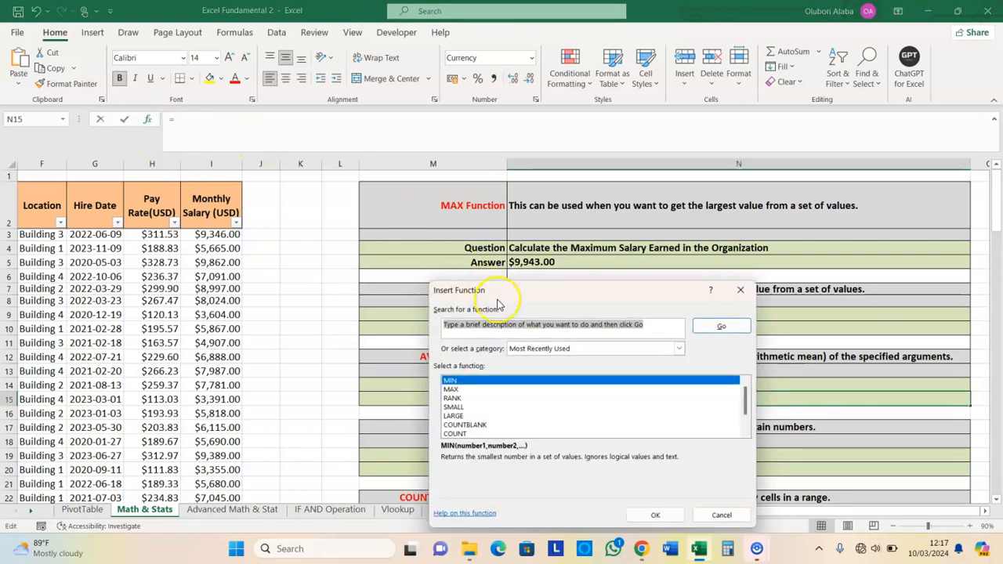
Insert =AVERAGE(I3:I119) in the average-salary Answer cell, giving $6,537.62
text(average)
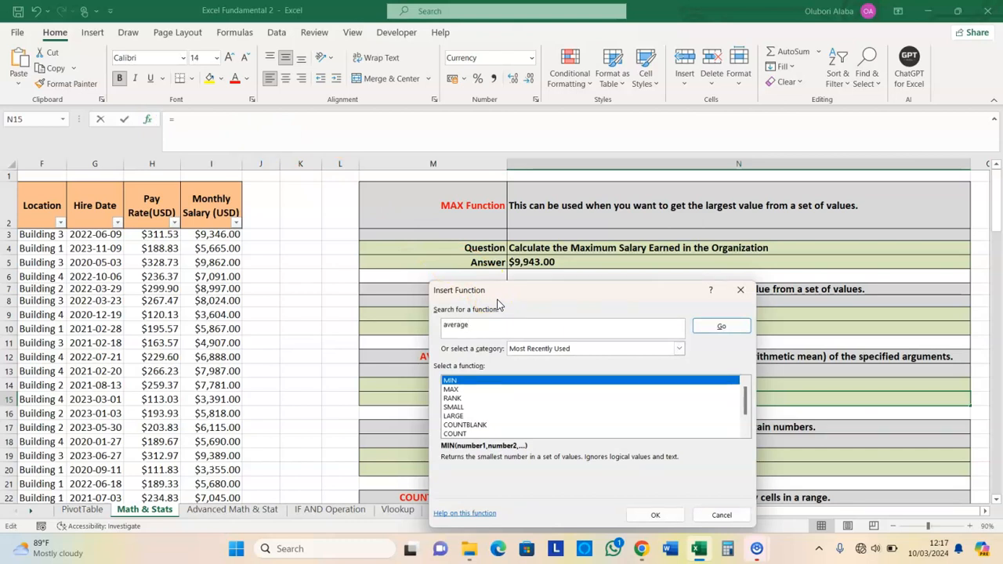
click(721, 326)
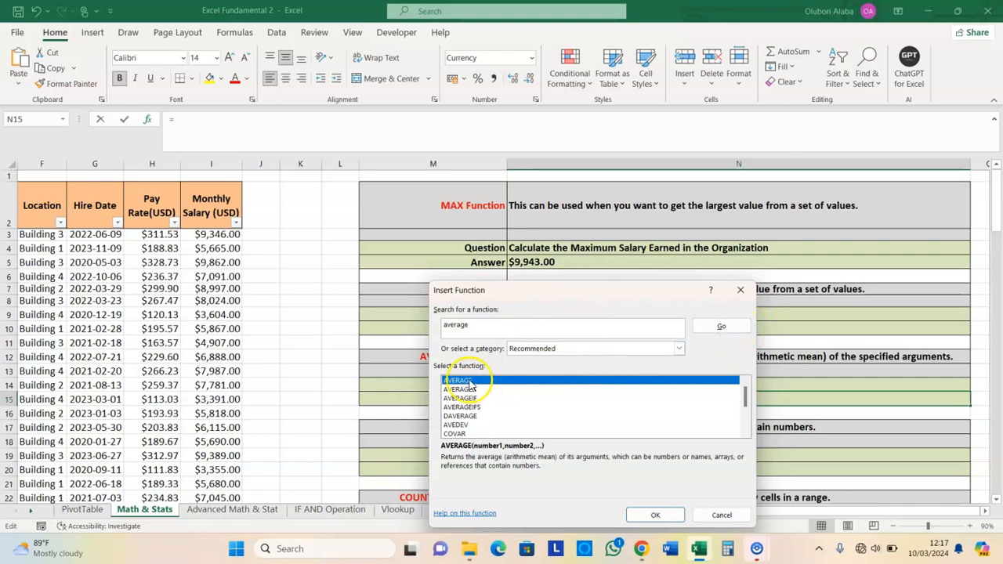
click(652, 515)
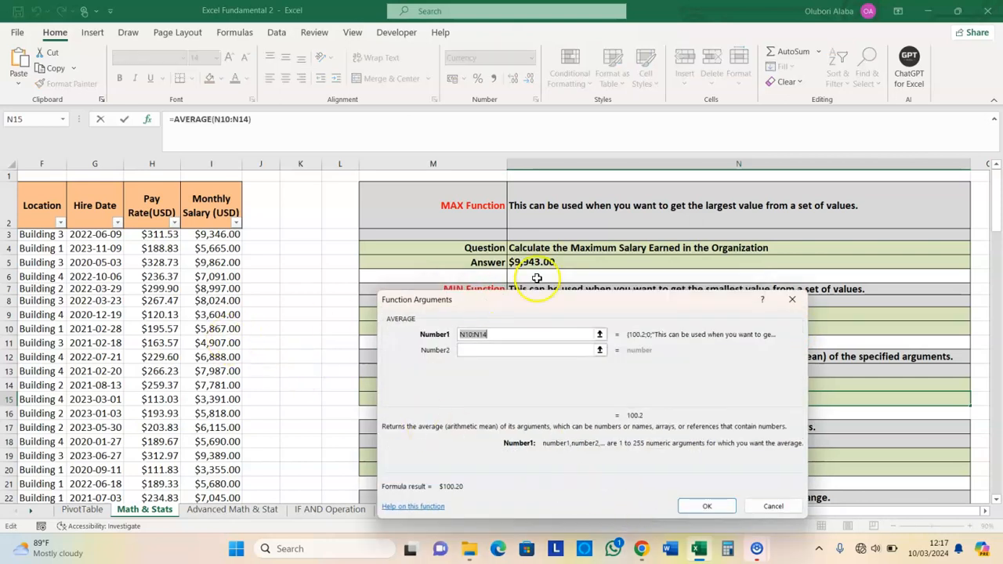
drag(571, 299, 586, 261)
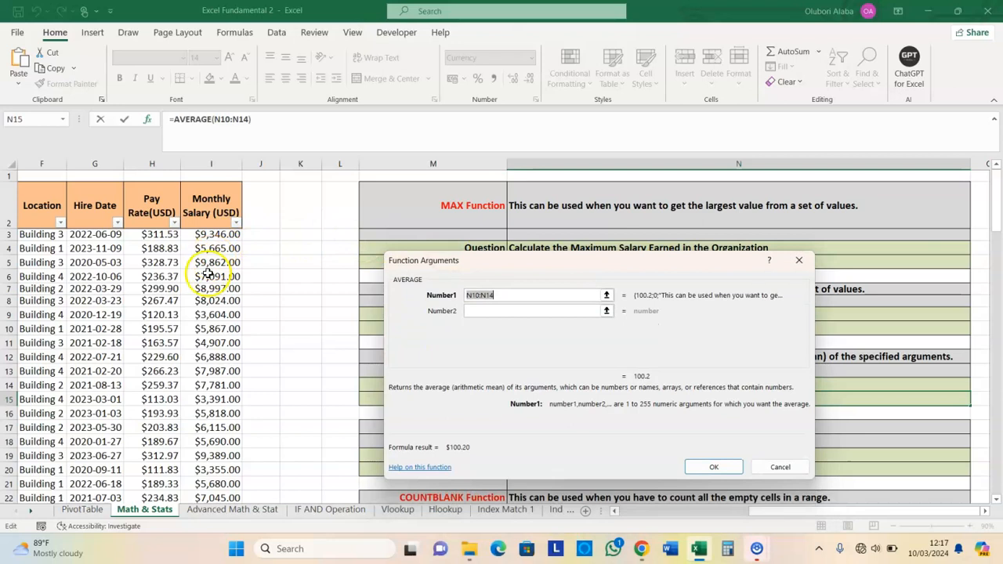
click(214, 233)
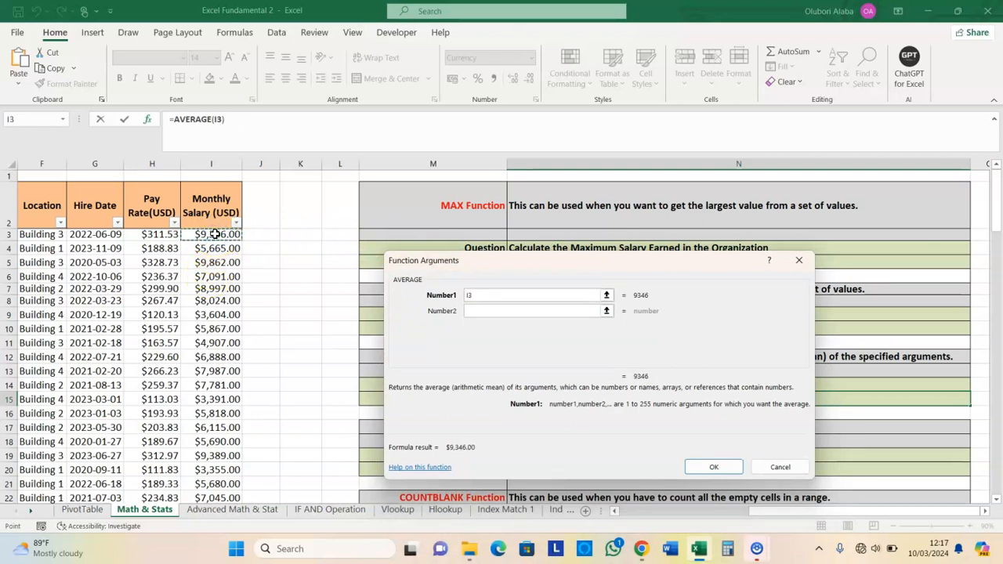
key(ctrl+shift+Down)
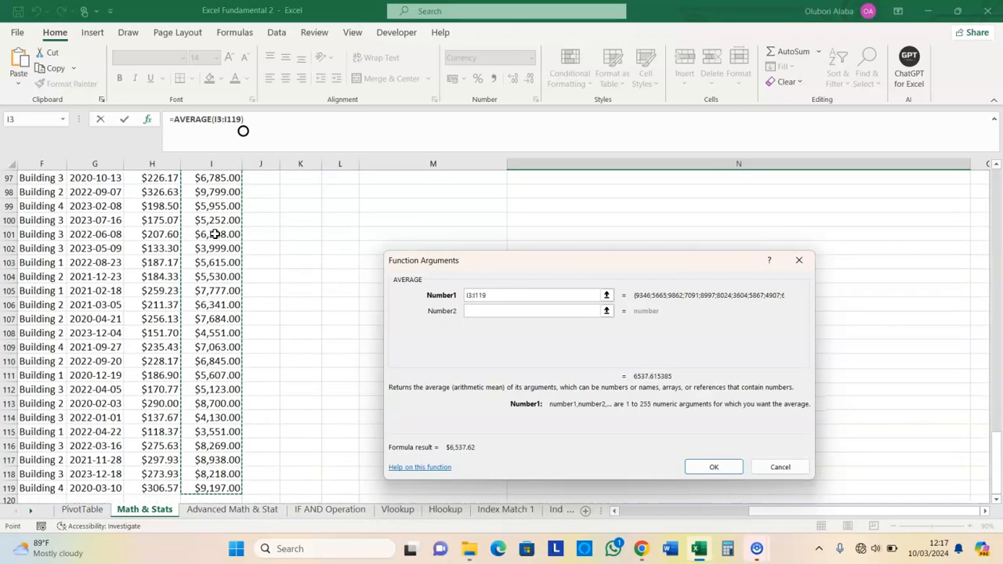
click(487, 311)
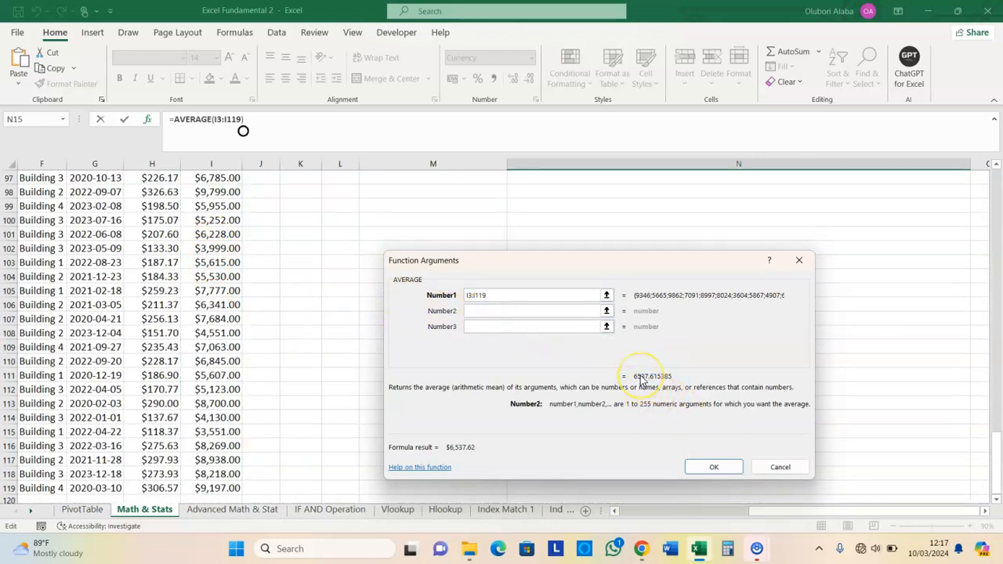
click(714, 468)
scroll(576, 415, up, 3)
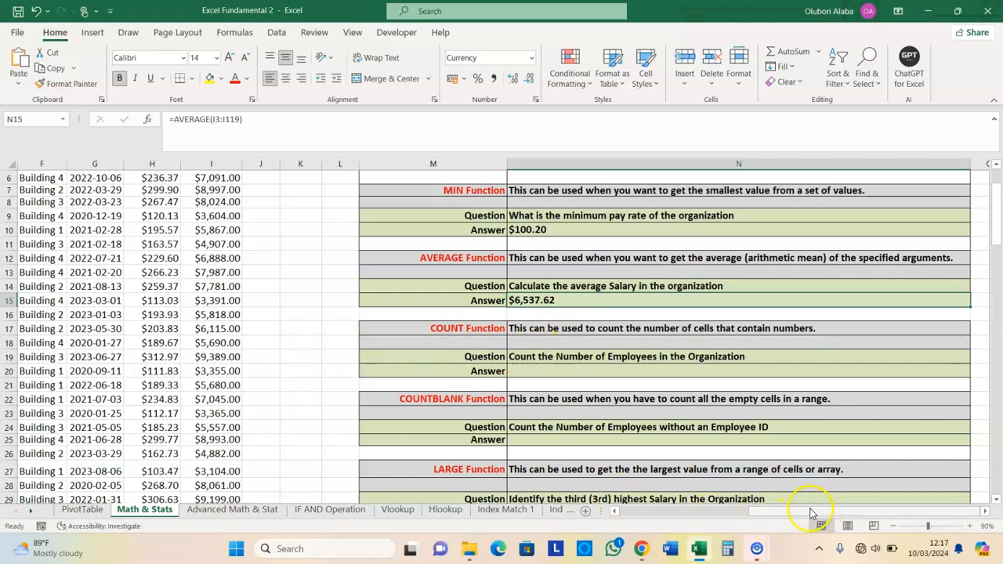
drag(798, 514, 618, 514)
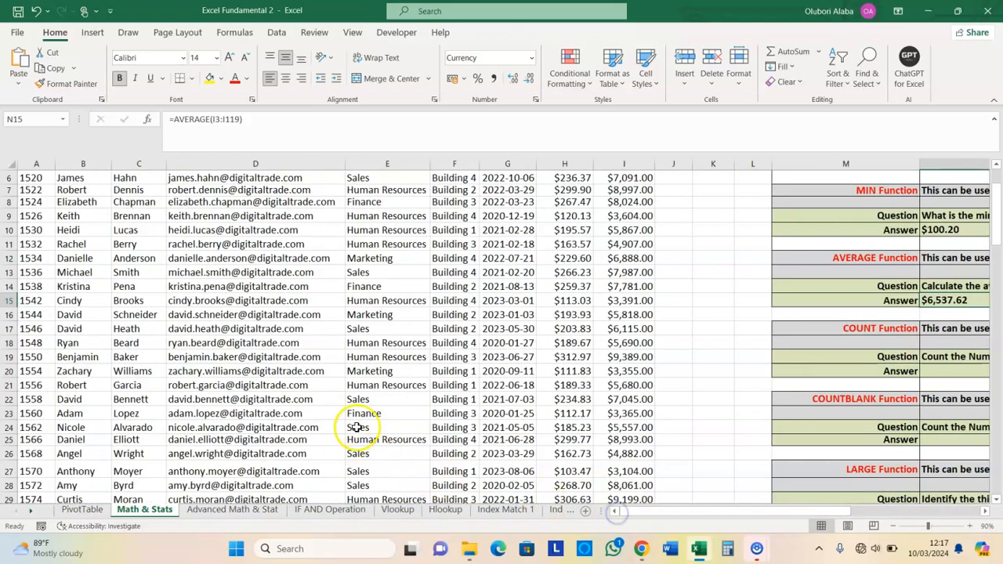
drag(996, 209, 996, 183)
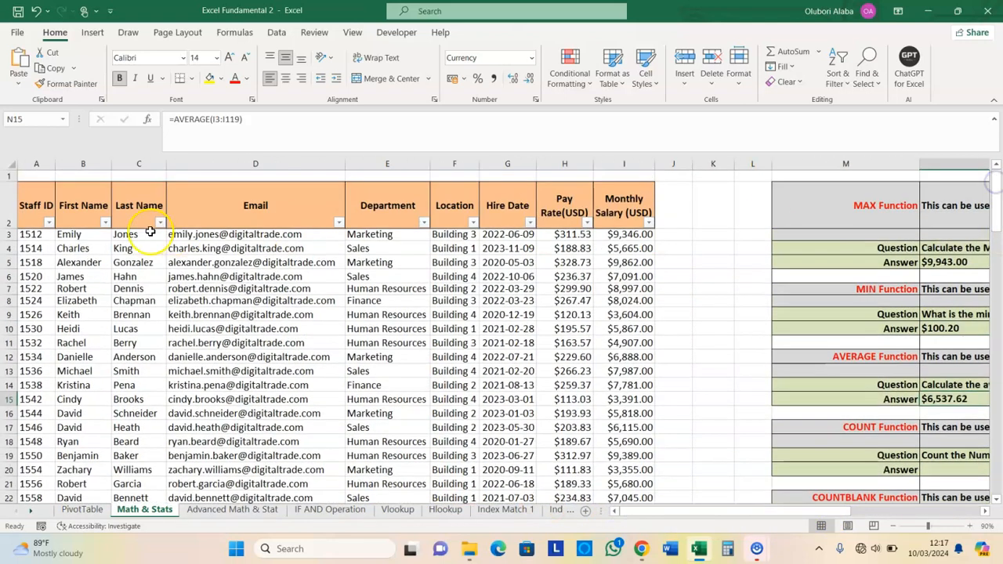
click(46, 234)
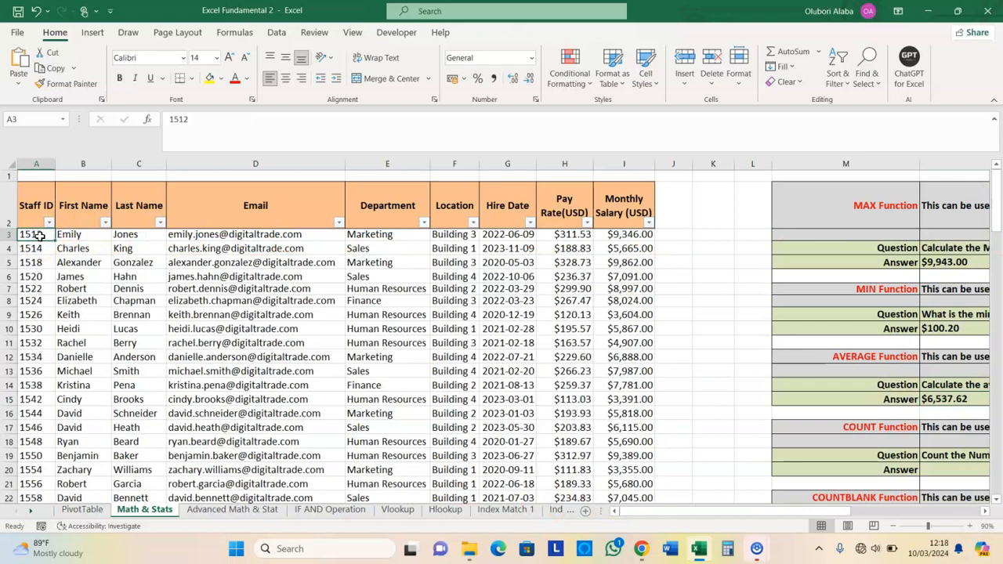
key(ctrl+shift+Down)
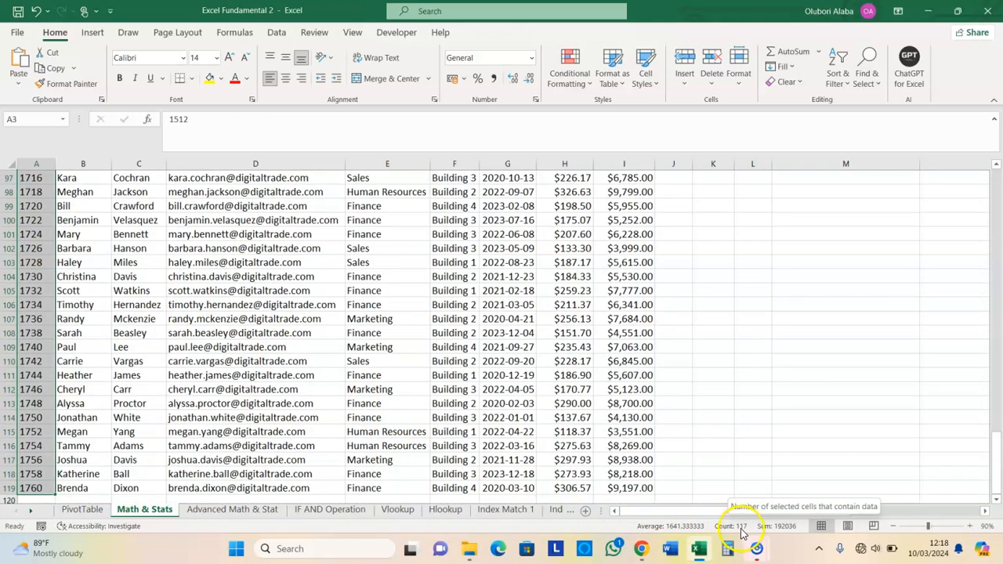
drag(998, 444, 999, 447)
drag(999, 239, 995, 169)
Select the employee-count Answer cell N20 and begin an Insert Function formula
drag(773, 518, 873, 507)
scroll(739, 416, down, 1)
scroll(739, 415, down, 2)
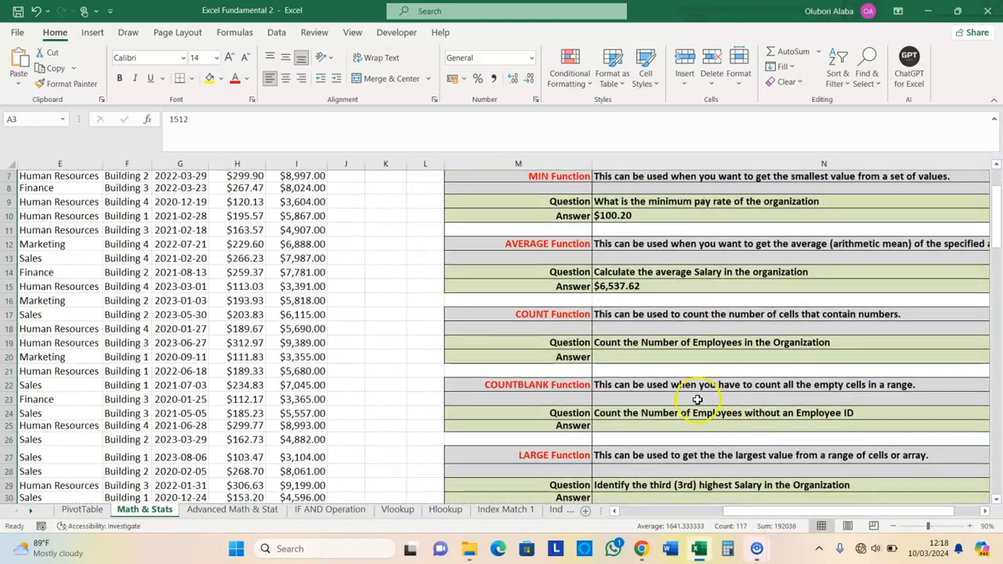
click(635, 355)
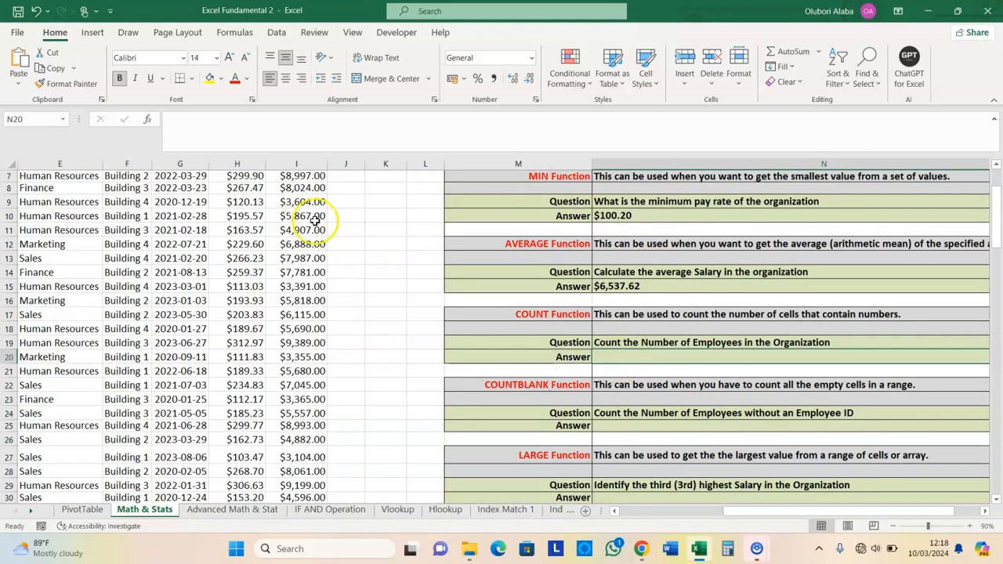
click(149, 123)
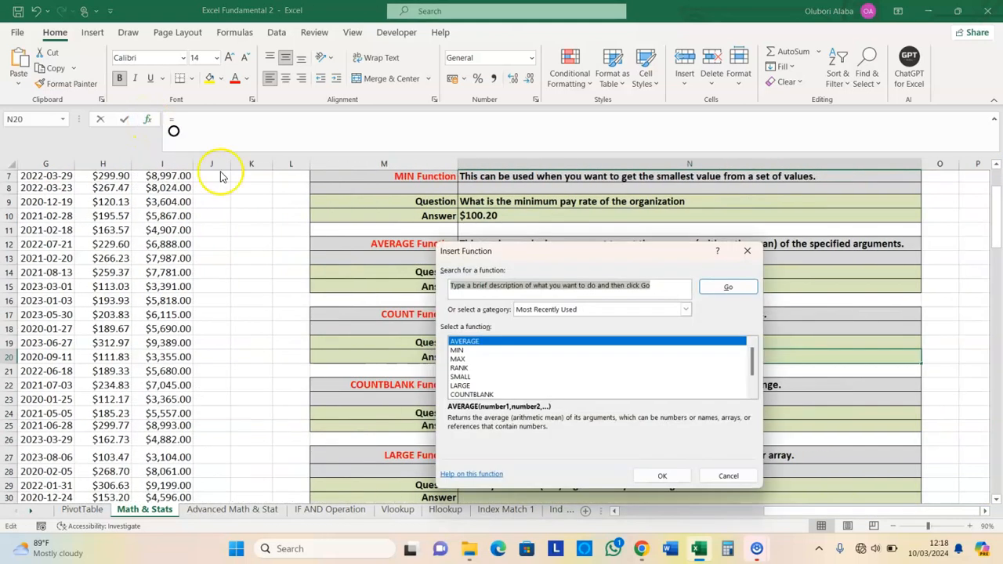
Set up COUNT with Value1 A3:A119, previewing a count of 117 staff IDs
text(count)
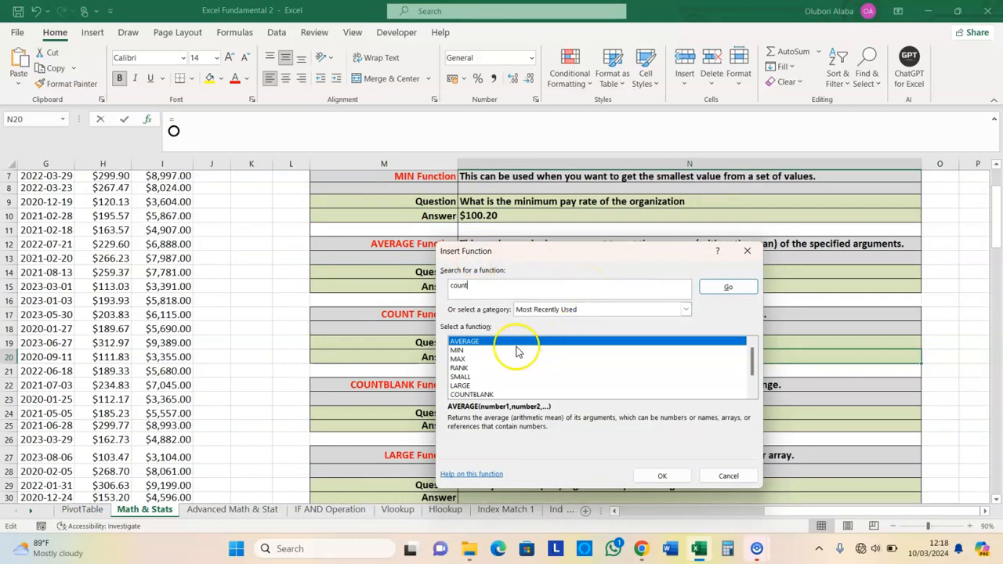
click(733, 287)
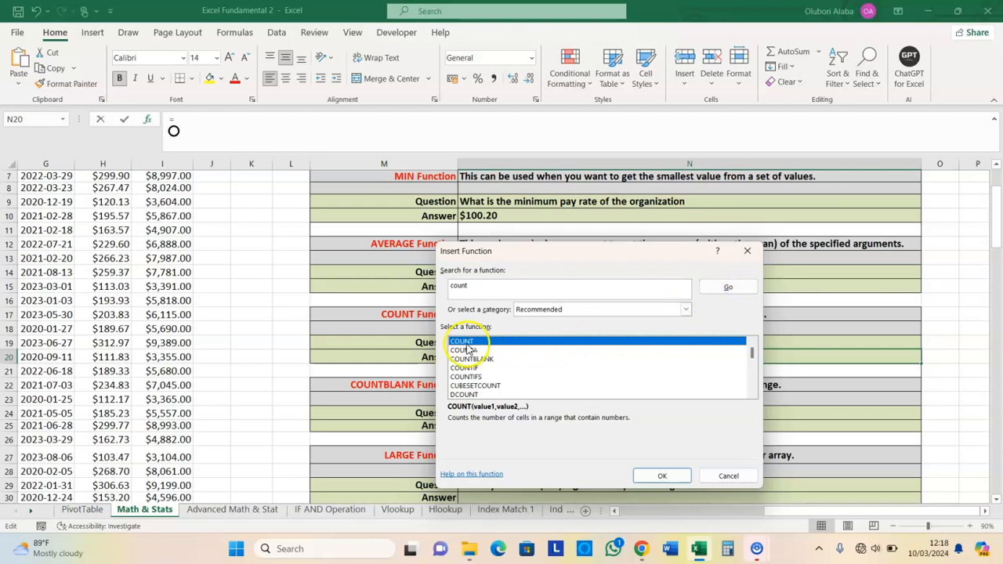
click(663, 477)
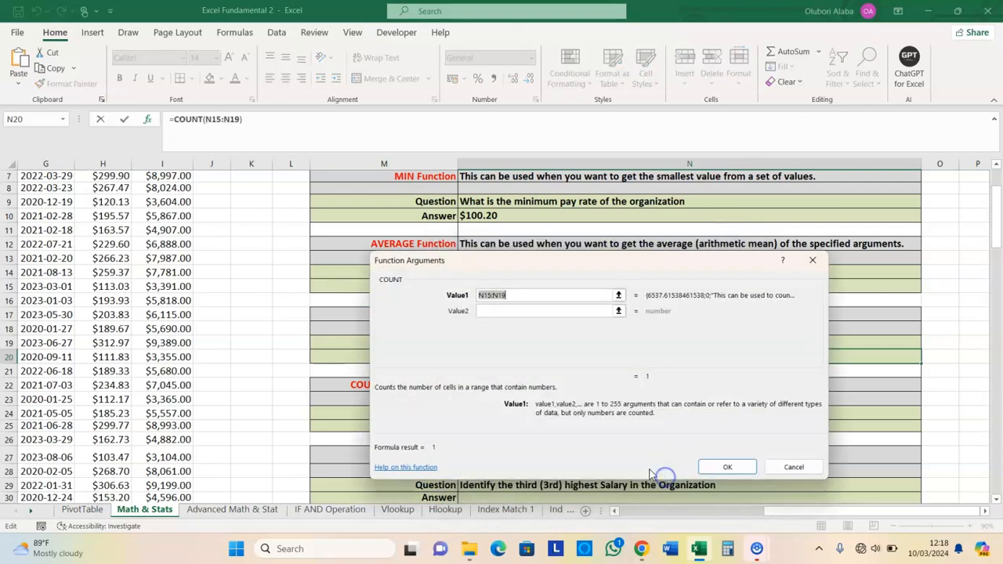
click(785, 508)
drag(773, 511, 619, 519)
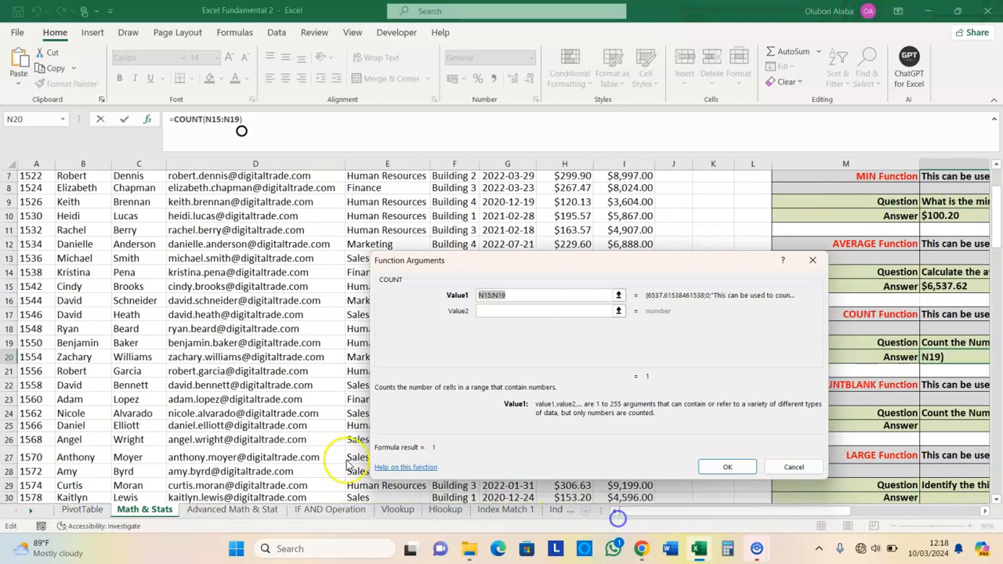
scroll(196, 353, up, 2)
click(31, 235)
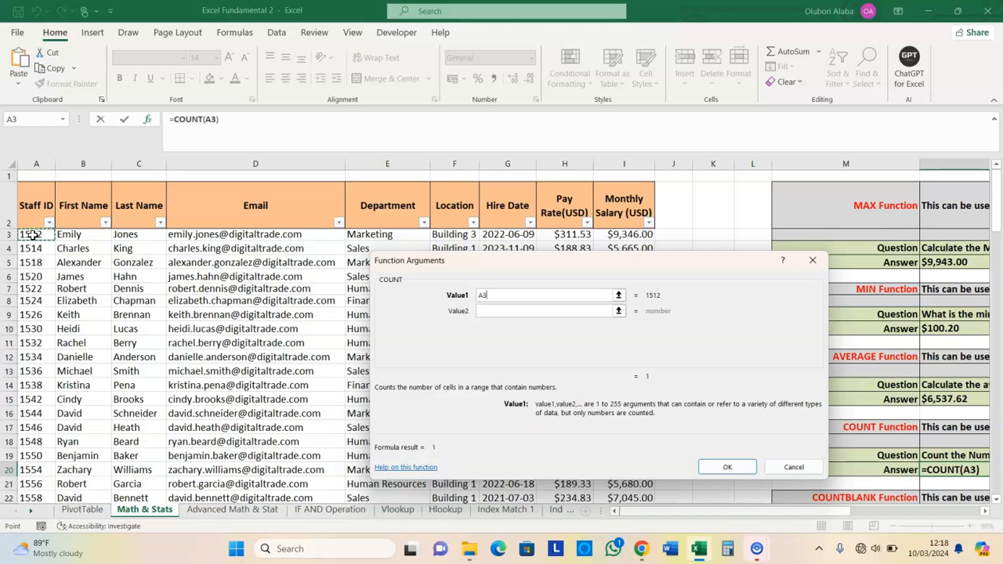
key(ctrl+shift+Down)
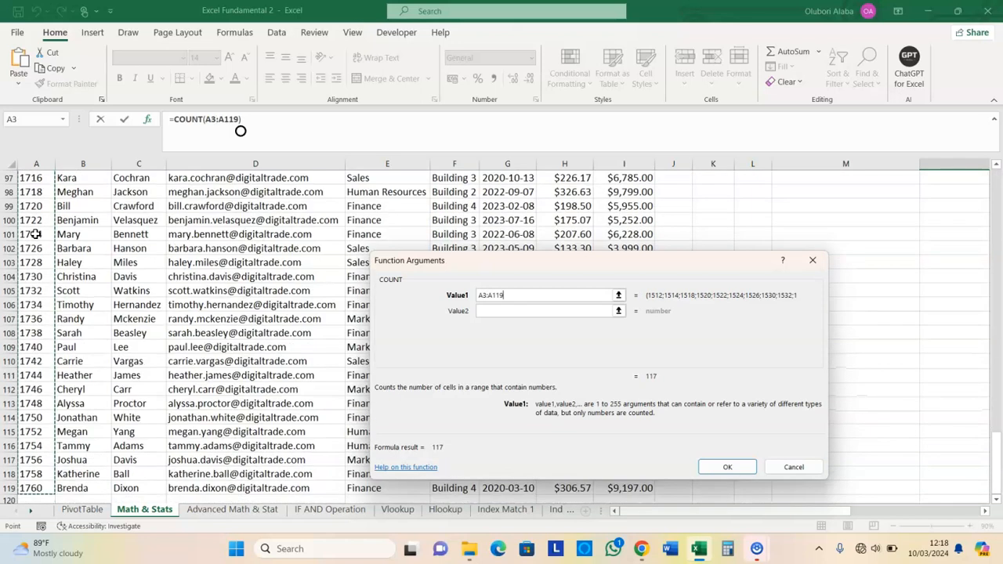
click(484, 312)
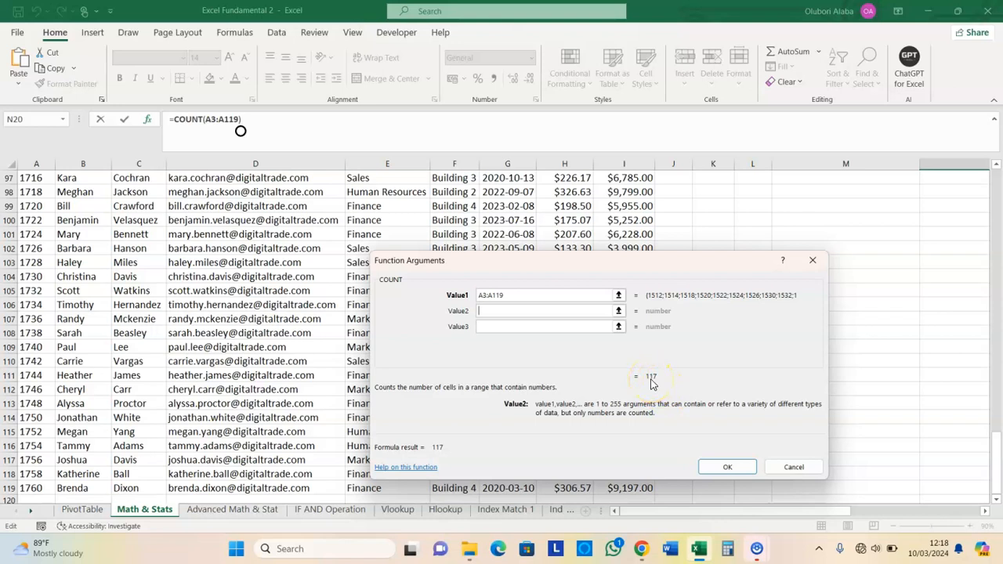
click(727, 467)
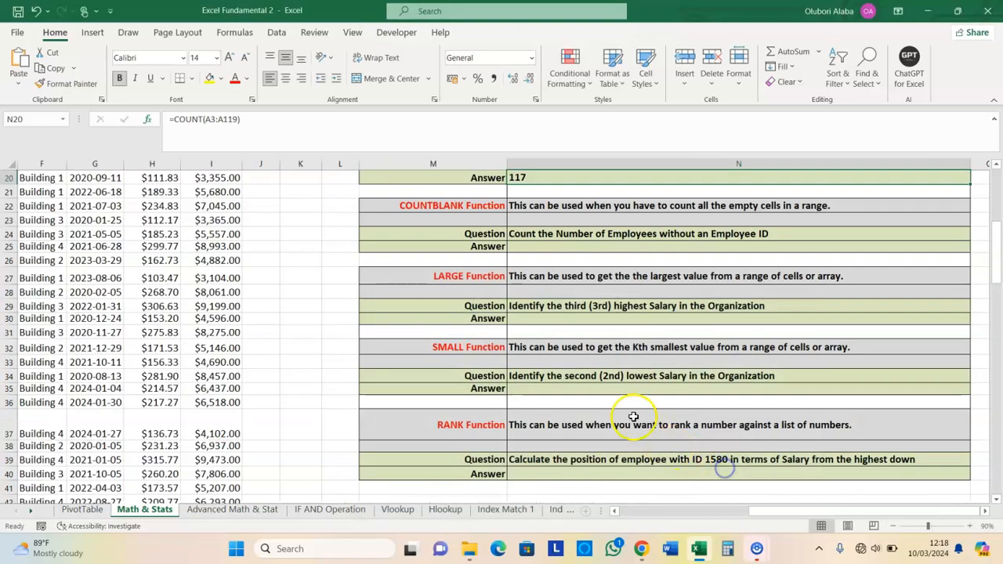
scroll(605, 387, up, 2)
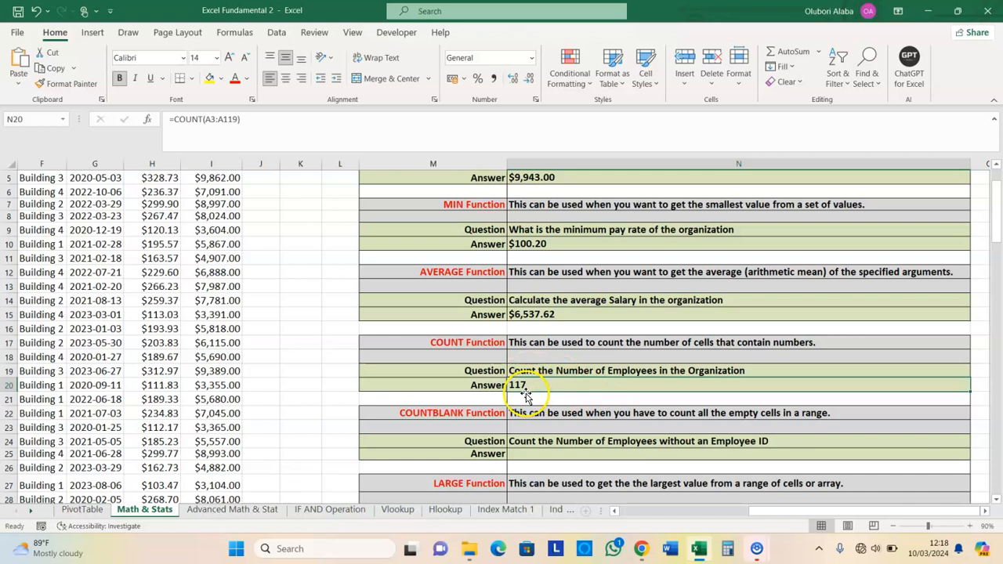
scroll(522, 385, down, 1)
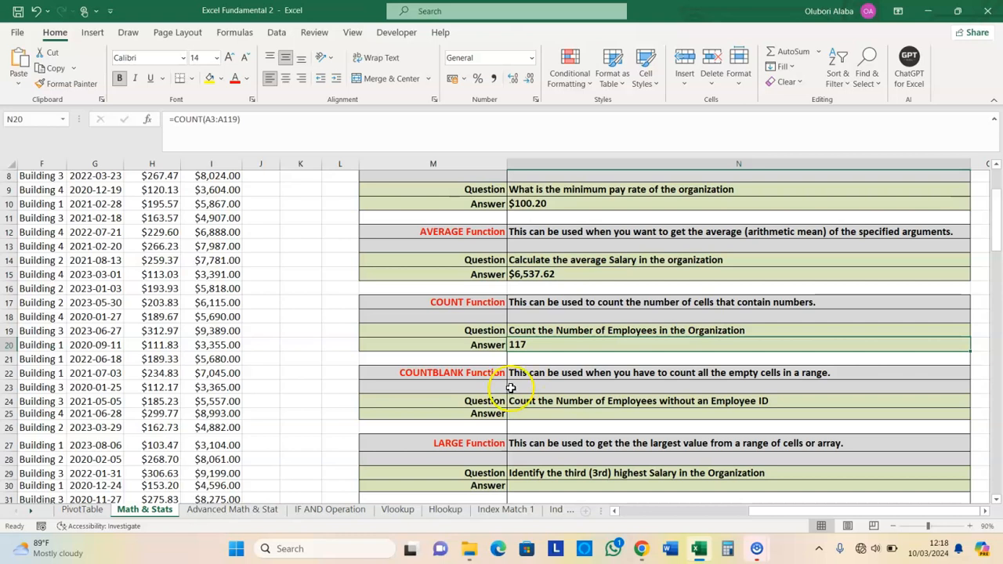
click(440, 374)
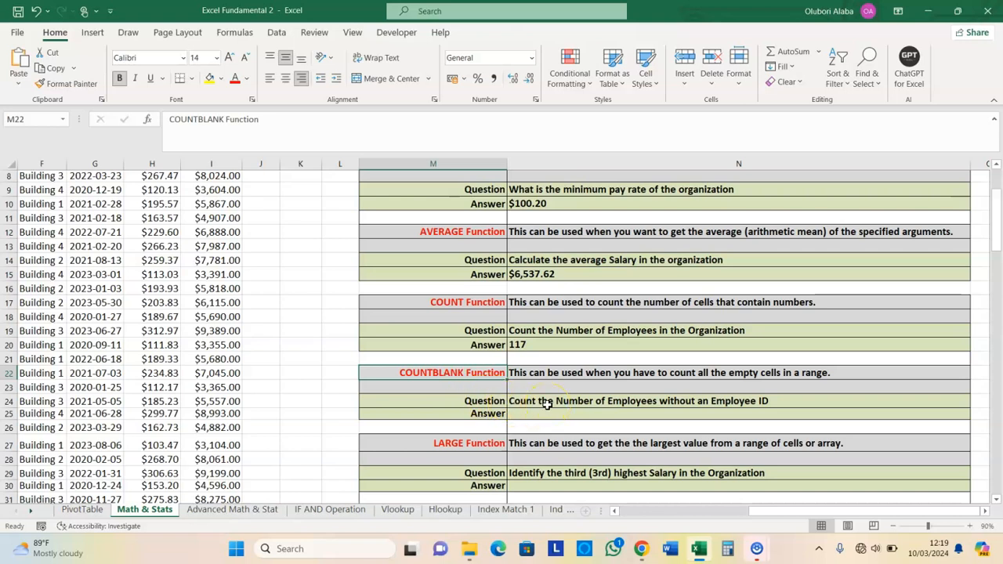
click(526, 416)
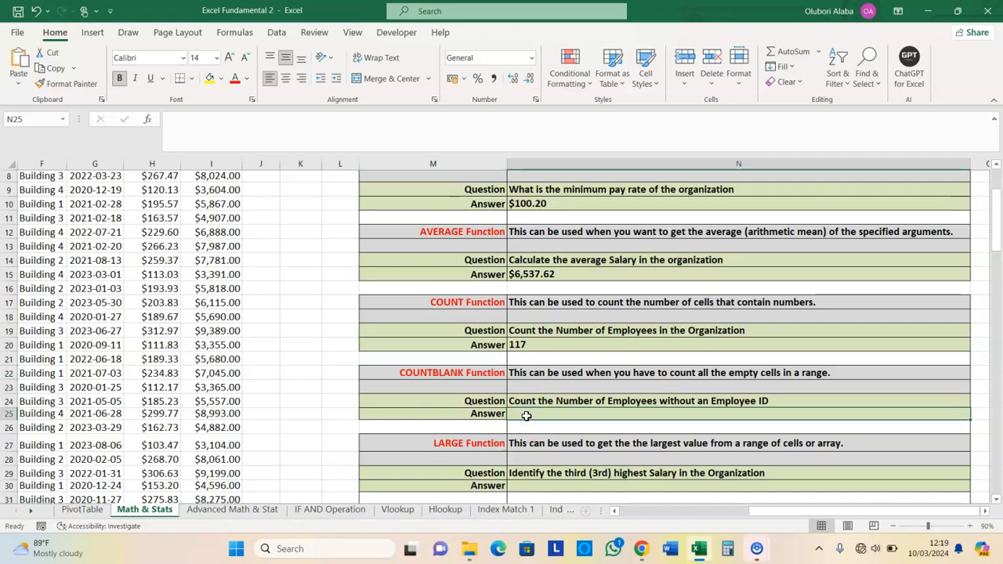
Insert =COUNTBLANK(A3:A119) in the Answer cell, returning 0 blank Staff IDs
click(148, 120)
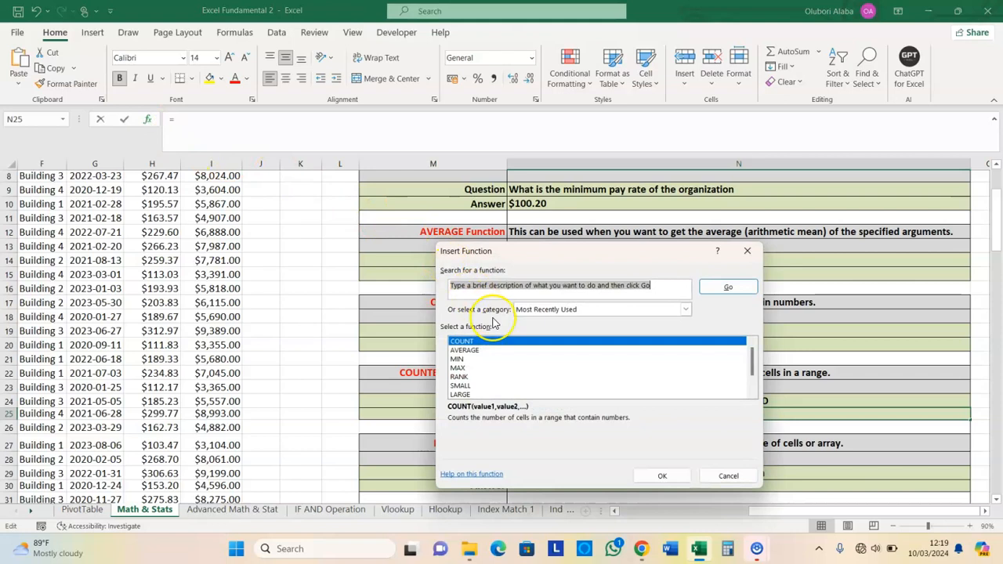
text(countblank)
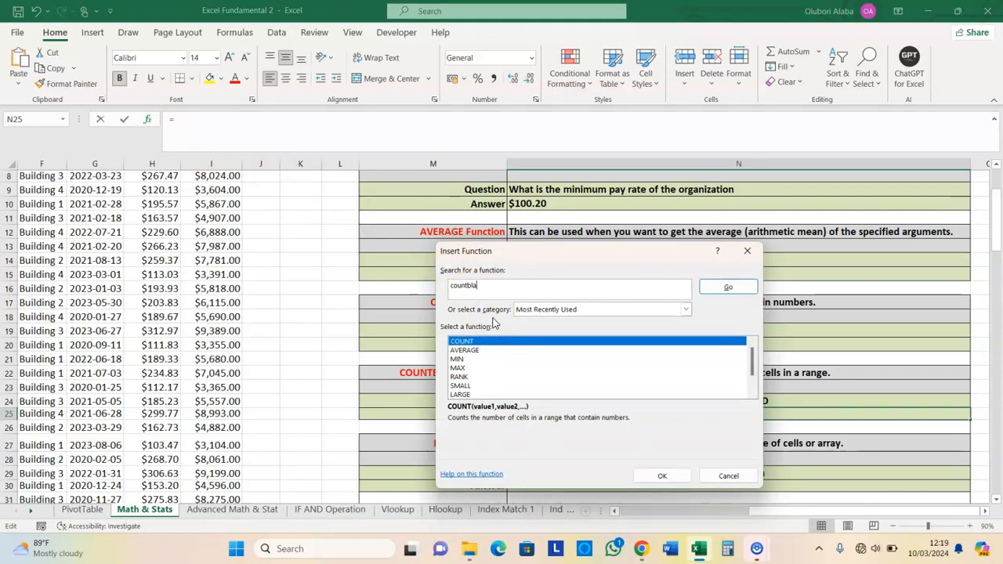
click(729, 287)
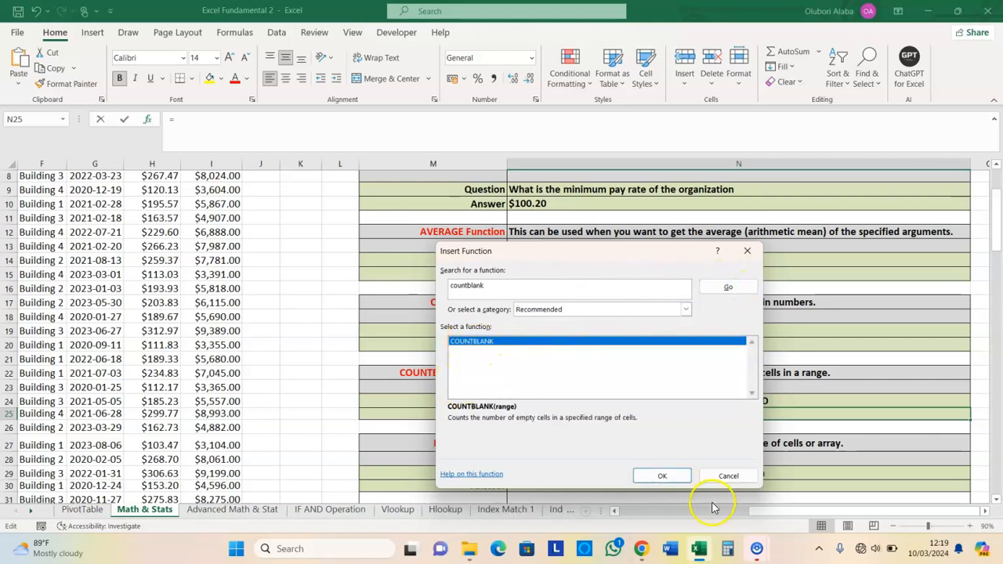
click(667, 474)
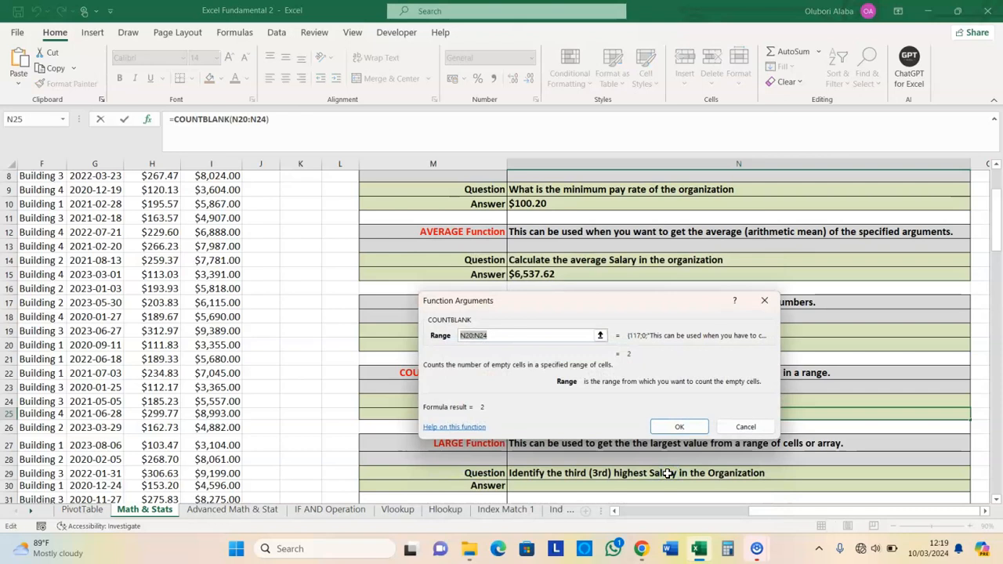
drag(769, 510, 604, 520)
scroll(224, 415, up, 3)
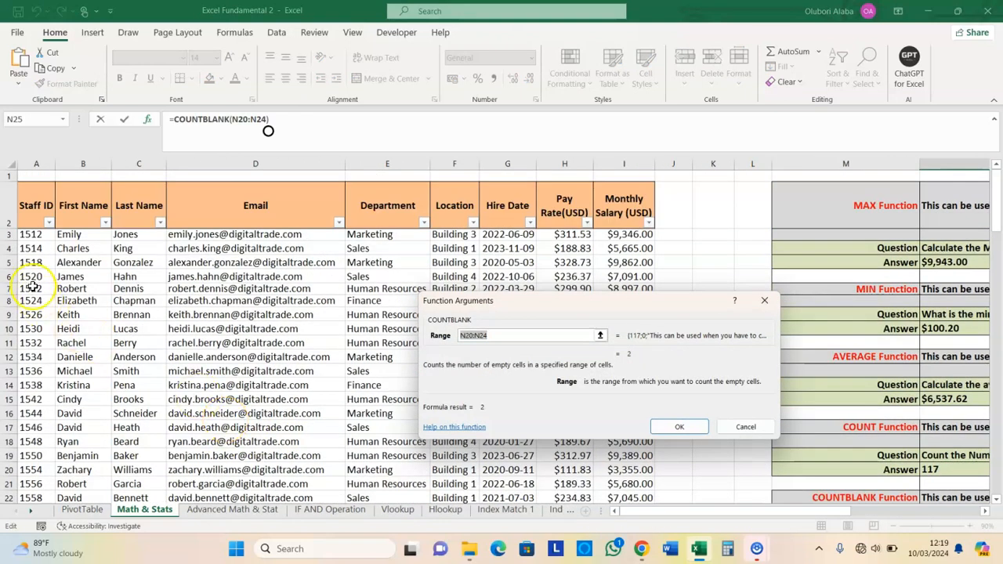
click(25, 235)
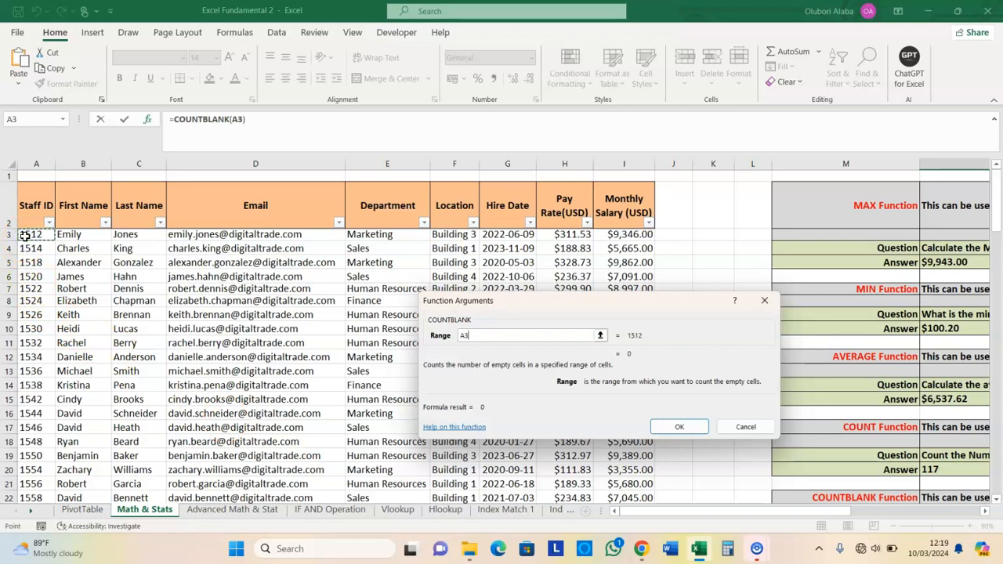
key(ctrl+shift+Down)
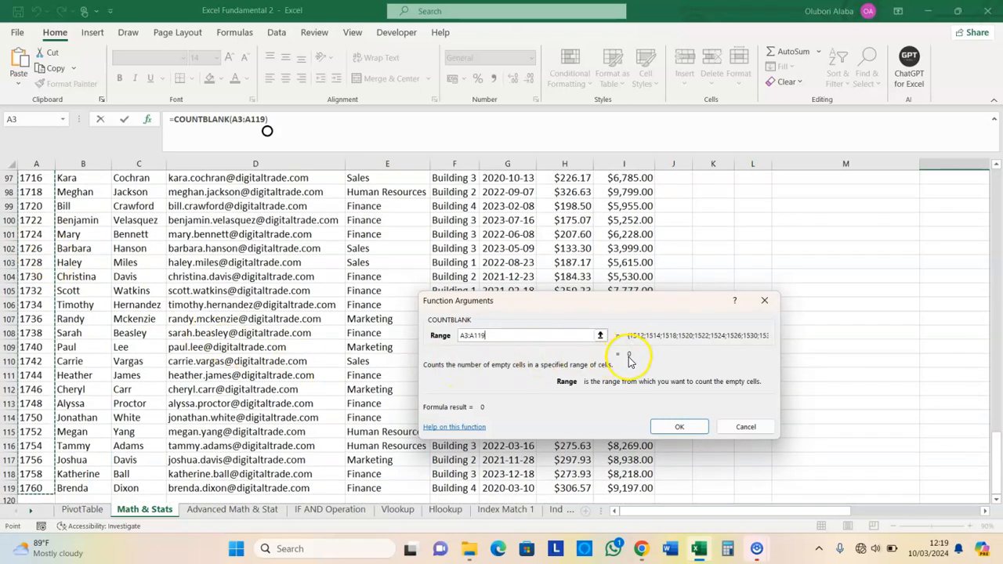
click(679, 426)
scroll(637, 401, up, 2)
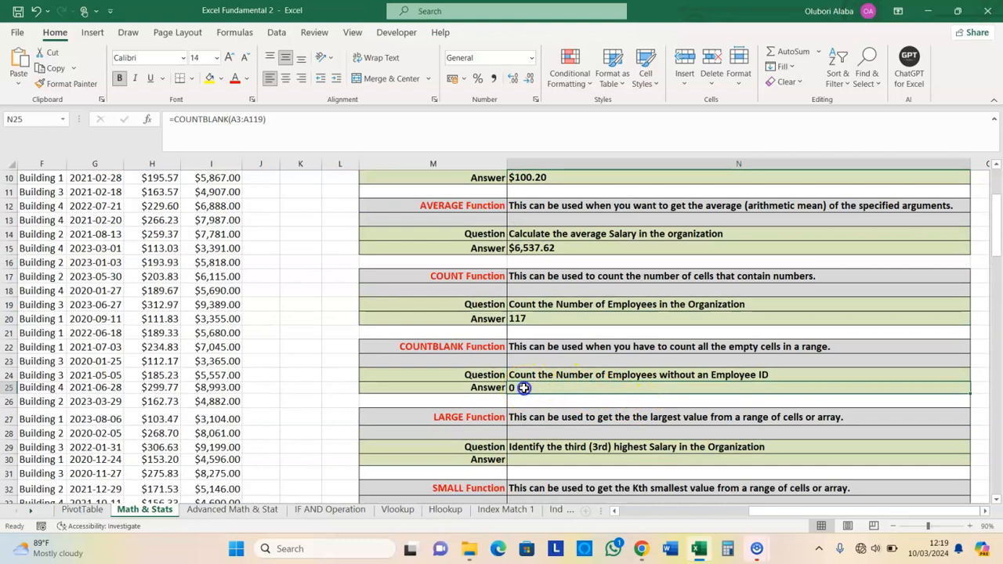
Scroll down to the LARGE question and select its Answer cell N30
scroll(524, 388, down, 2)
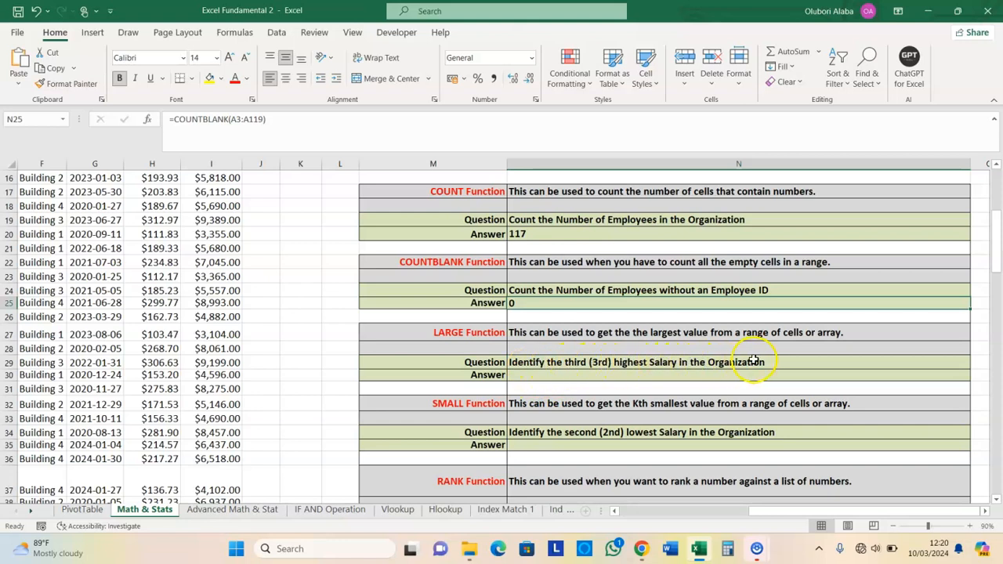
click(523, 377)
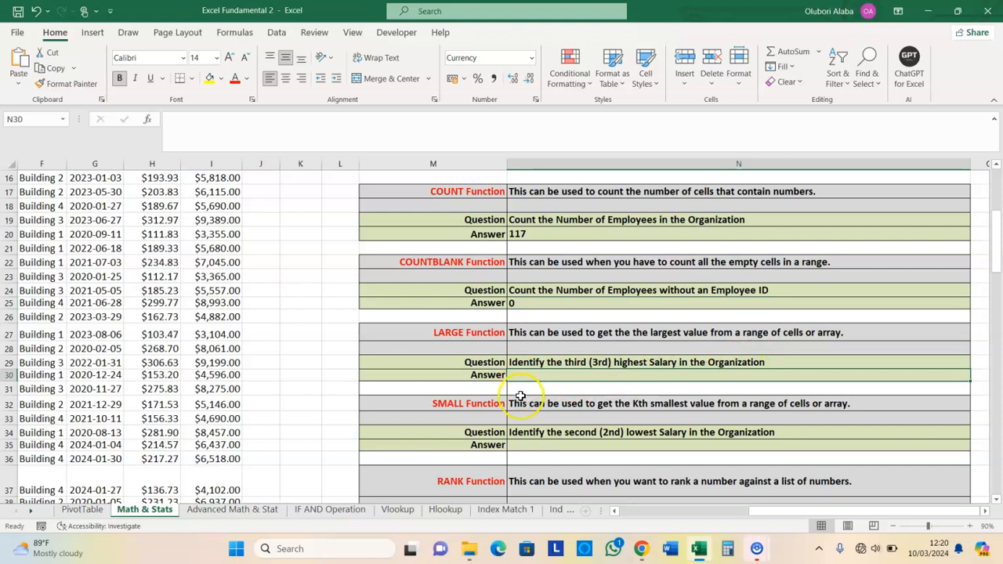
Search the function list for 'large' and insert the LARGE function
click(150, 123)
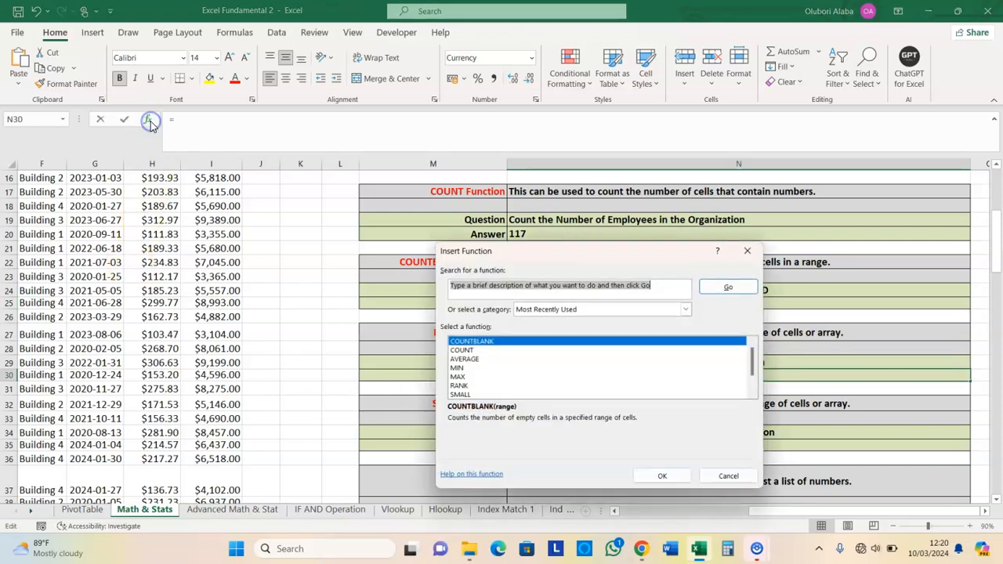
mouse_move(556, 259)
mouse_down()
mouse_move(538, 257)
mouse_move(541, 343)
mouse_move(866, 429)
mouse_move(720, 312)
mouse_move(561, 250)
mouse_up()
click(559, 278)
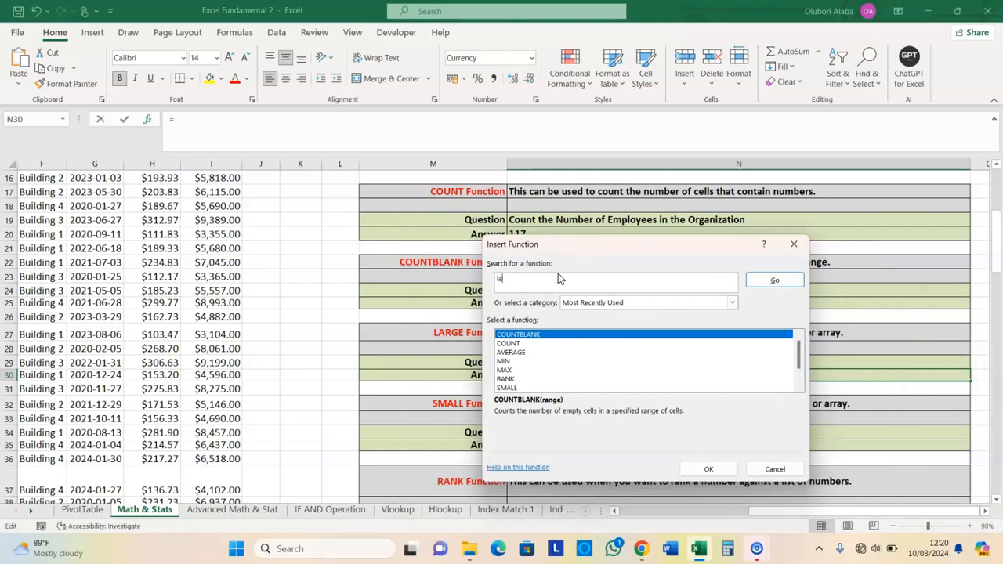
click(775, 279)
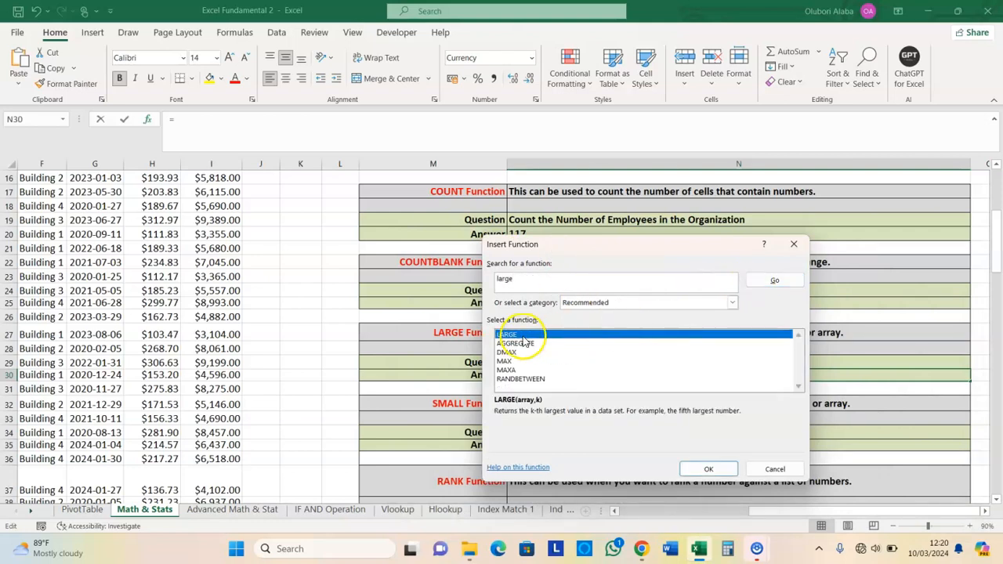
click(708, 469)
Set LARGE's array to I3:I119 and k to 3, giving $9,799.00
drag(994, 235, 994, 178)
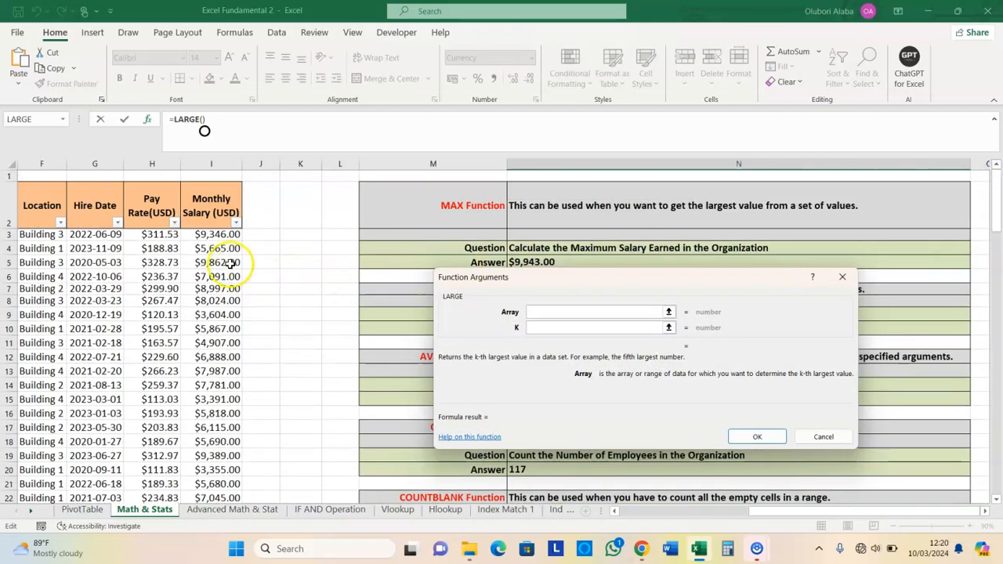
click(213, 235)
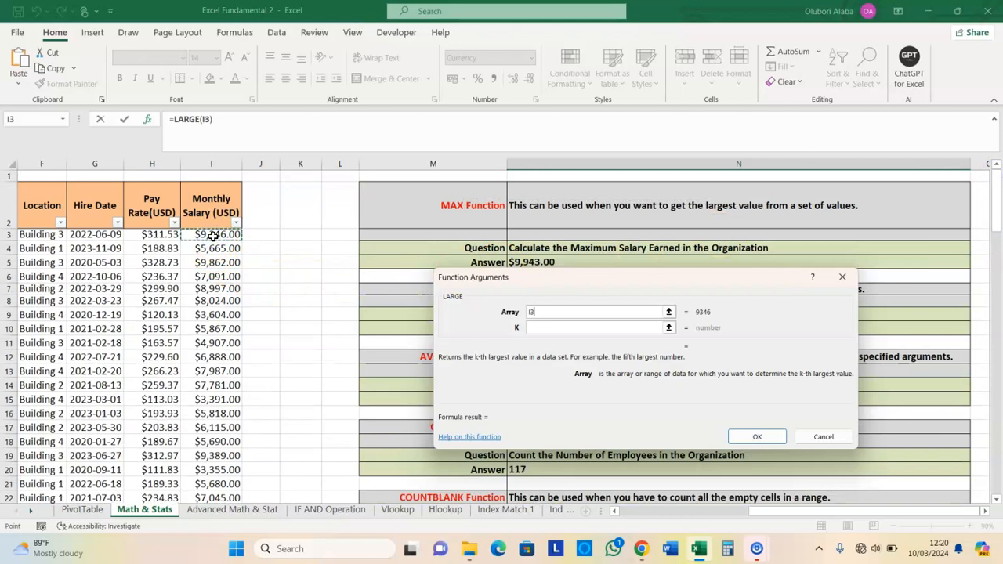
key(ctrl+shift+Down)
click(541, 330)
text(3)
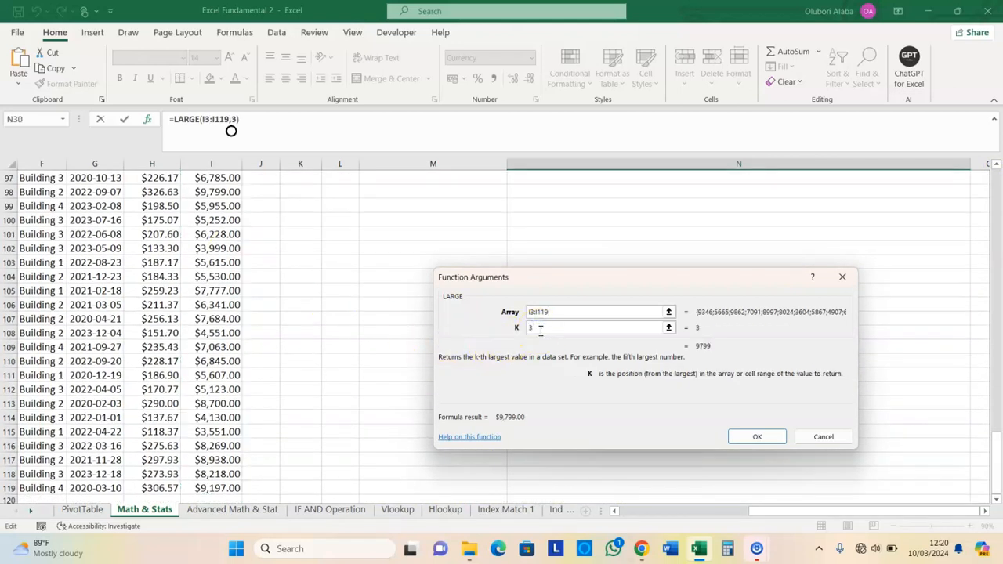
click(757, 437)
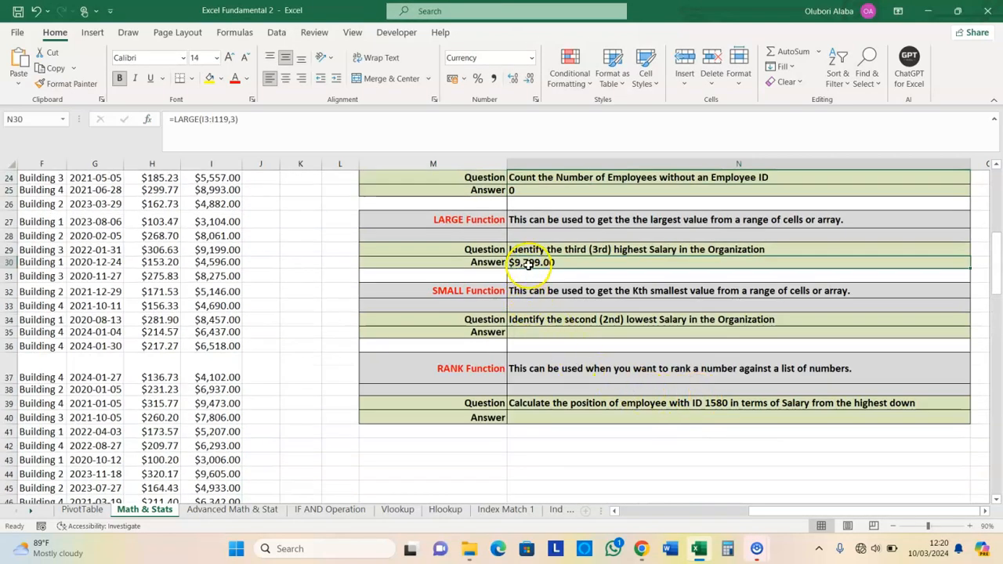
click(533, 336)
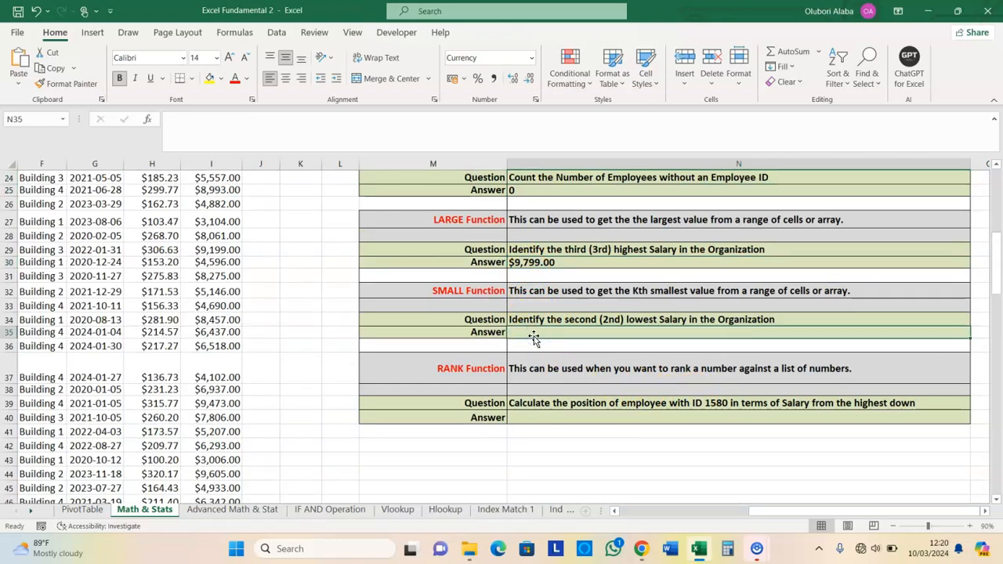
click(539, 341)
Search the function list for the SMALL function and insert it
click(148, 119)
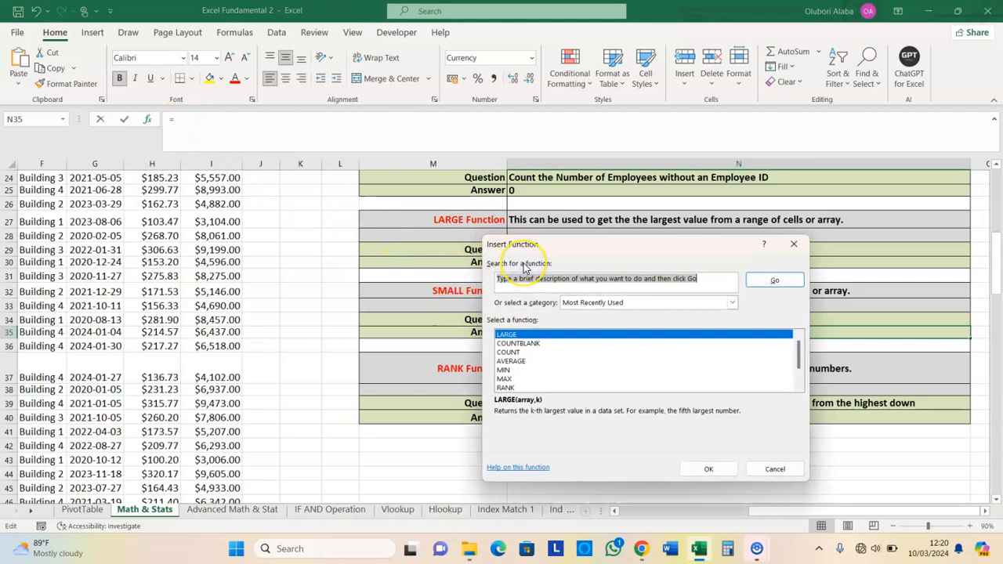
text(small)
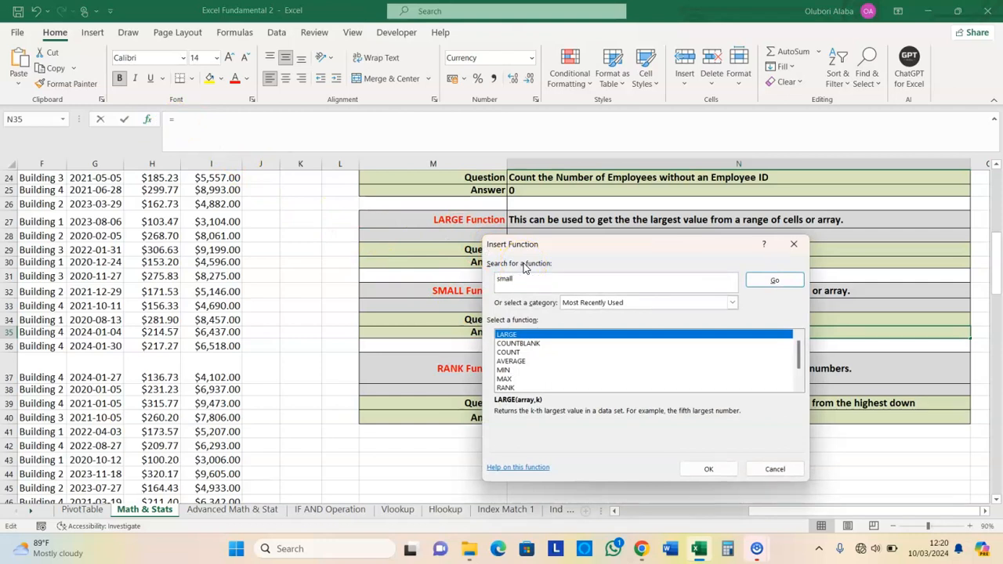
click(774, 280)
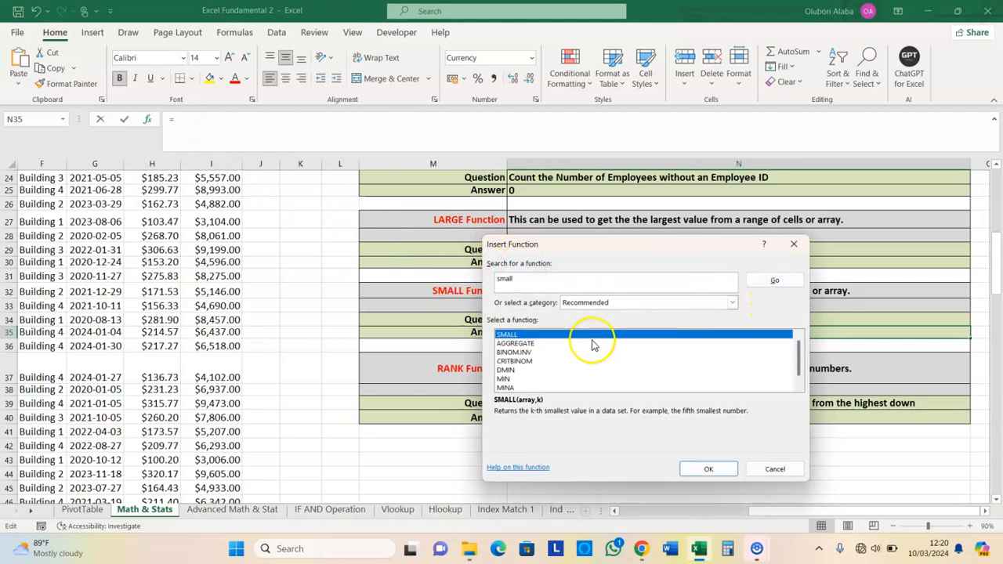
click(703, 467)
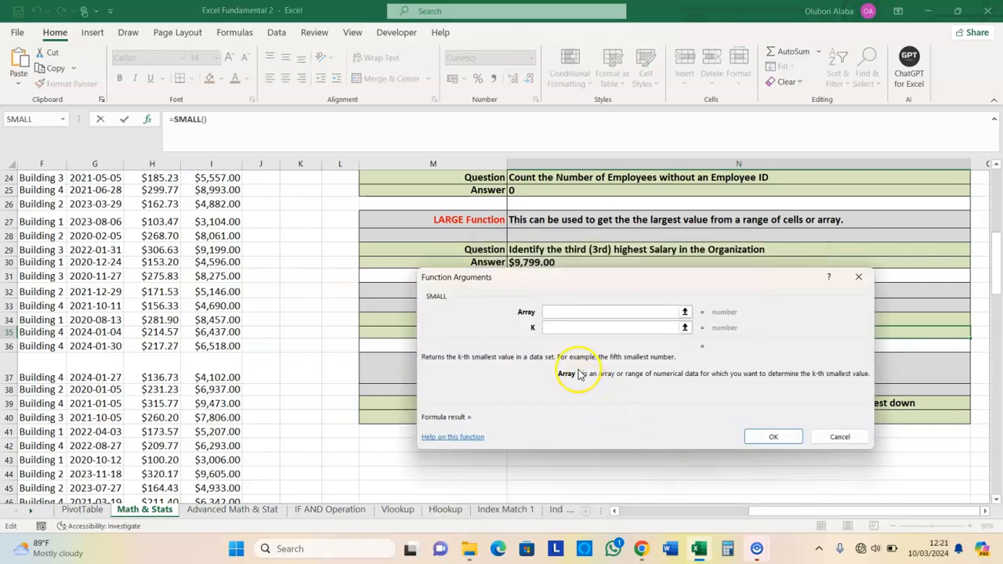
Set SMALL's array to I3:I119 and k to 2, giving $3,061.00
drag(995, 266, 997, 239)
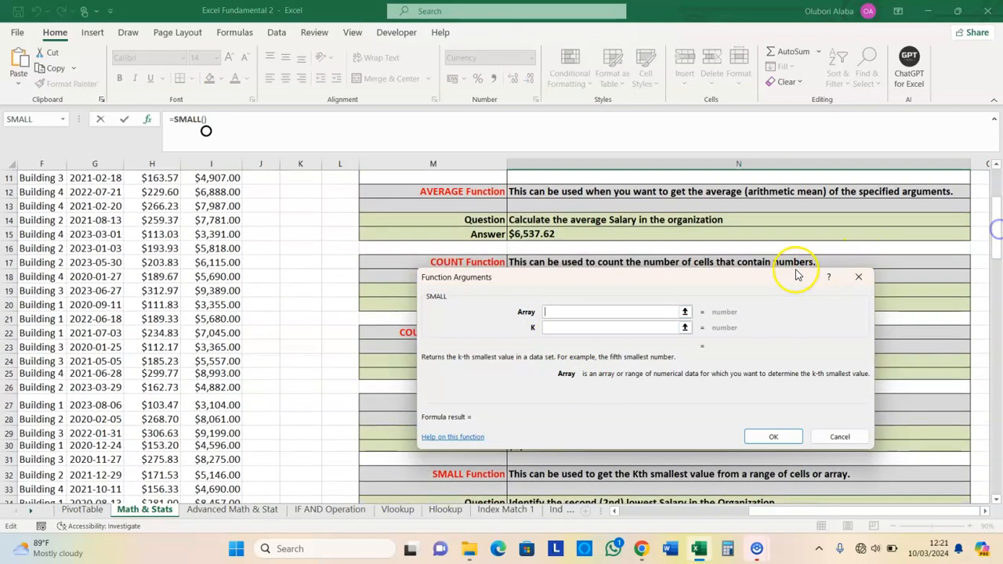
drag(750, 287, 695, 239)
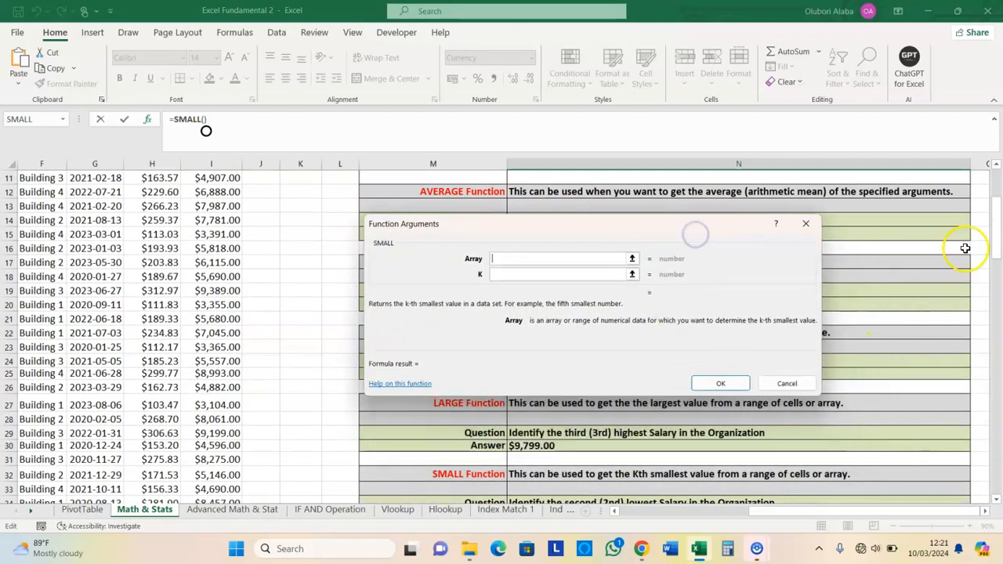
drag(994, 229, 1000, 237)
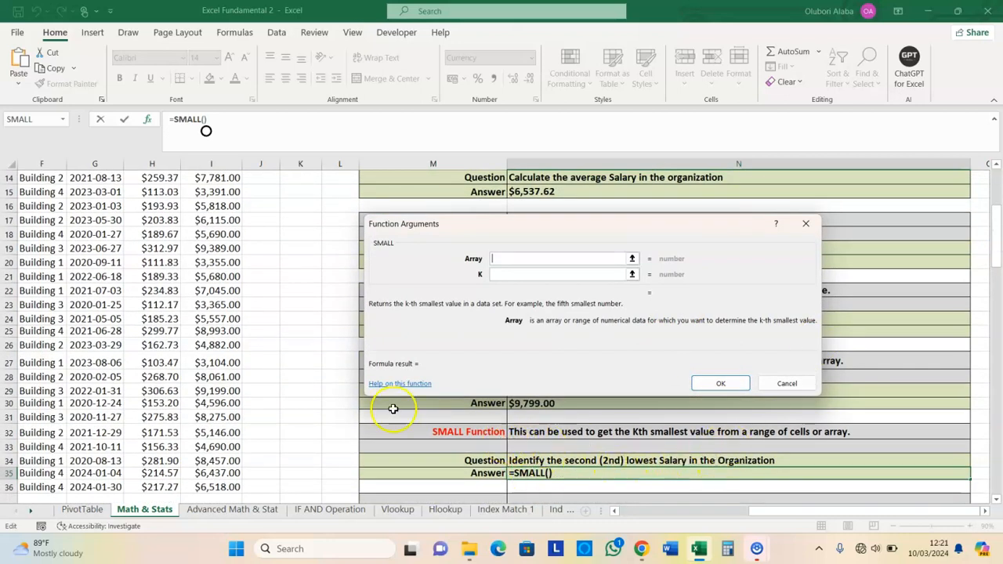
click(997, 174)
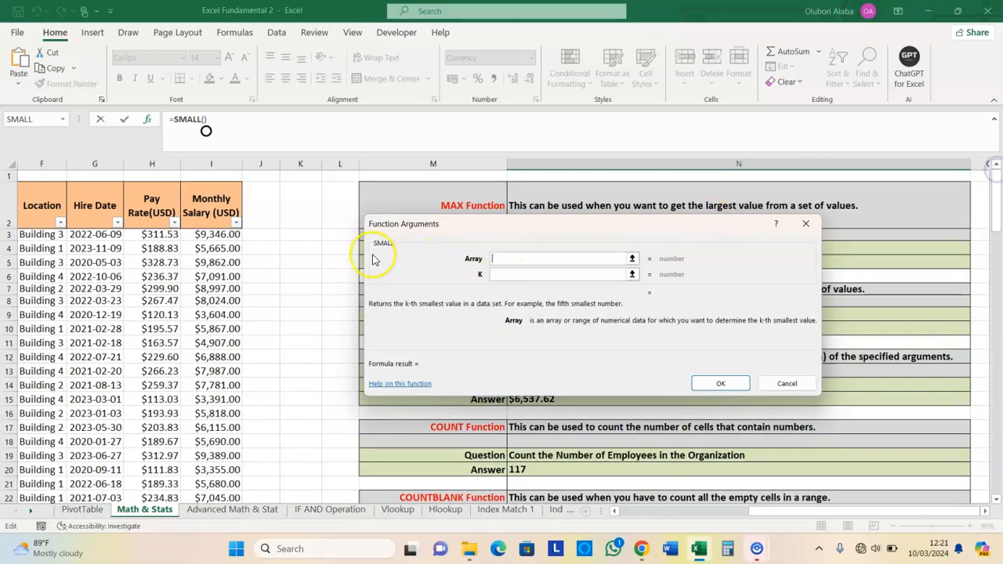
click(223, 236)
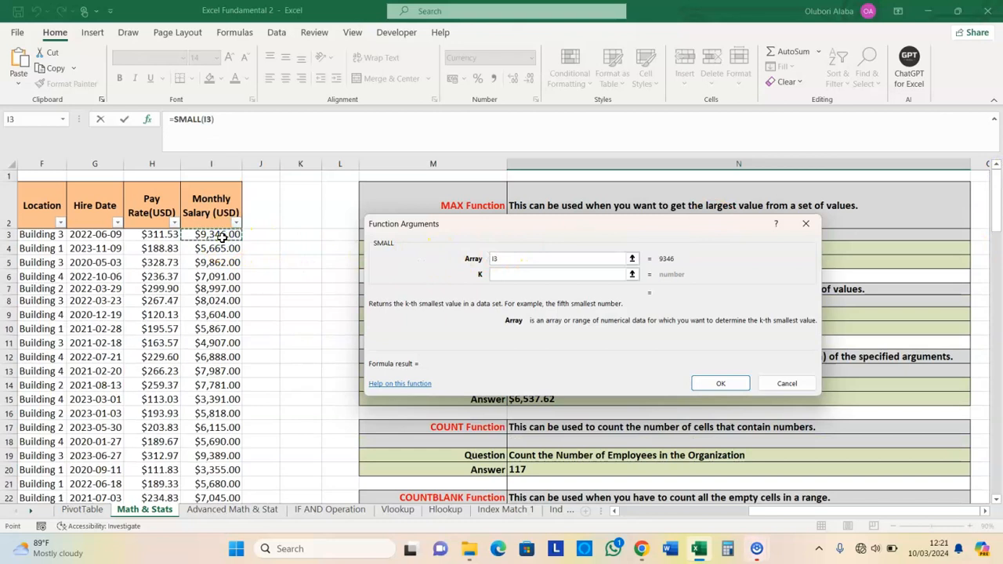
key(ctrl+shift+Down)
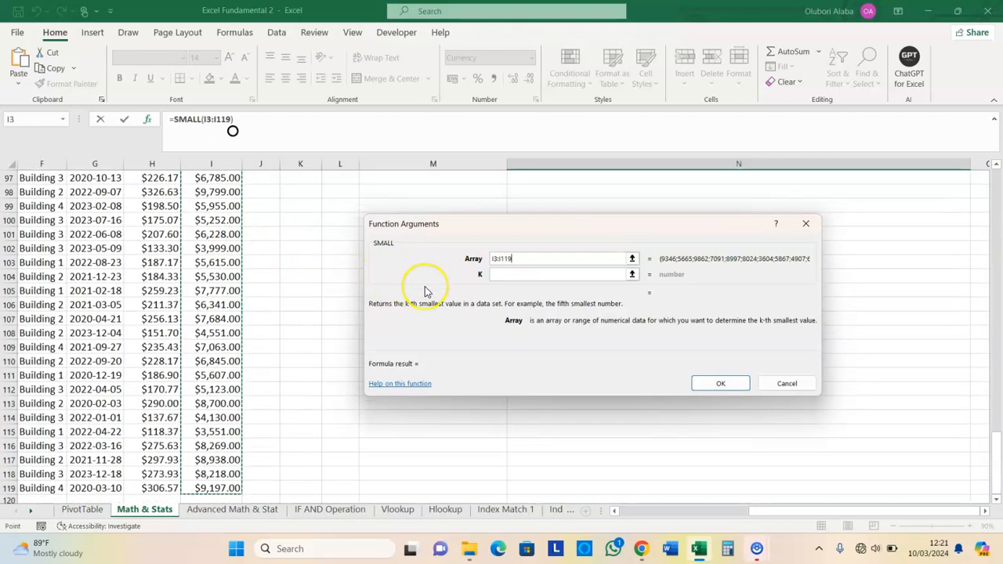
click(502, 275)
text(2)
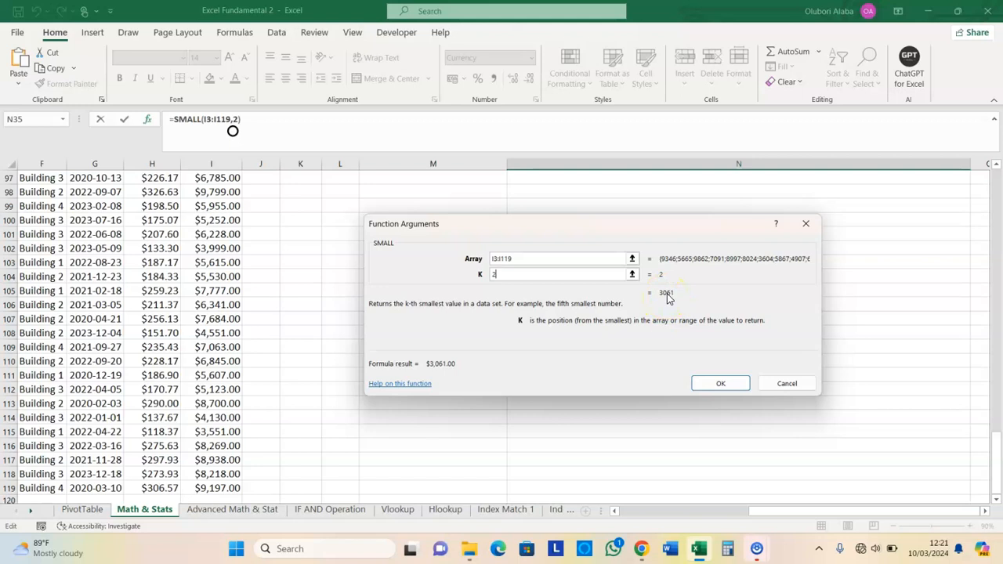
click(714, 383)
scroll(561, 361, up, 2)
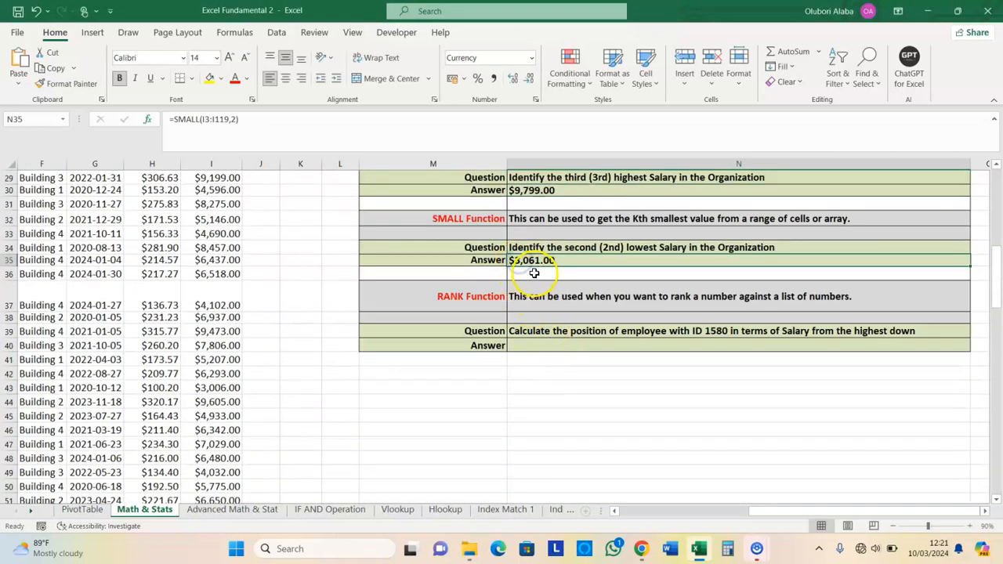
click(467, 304)
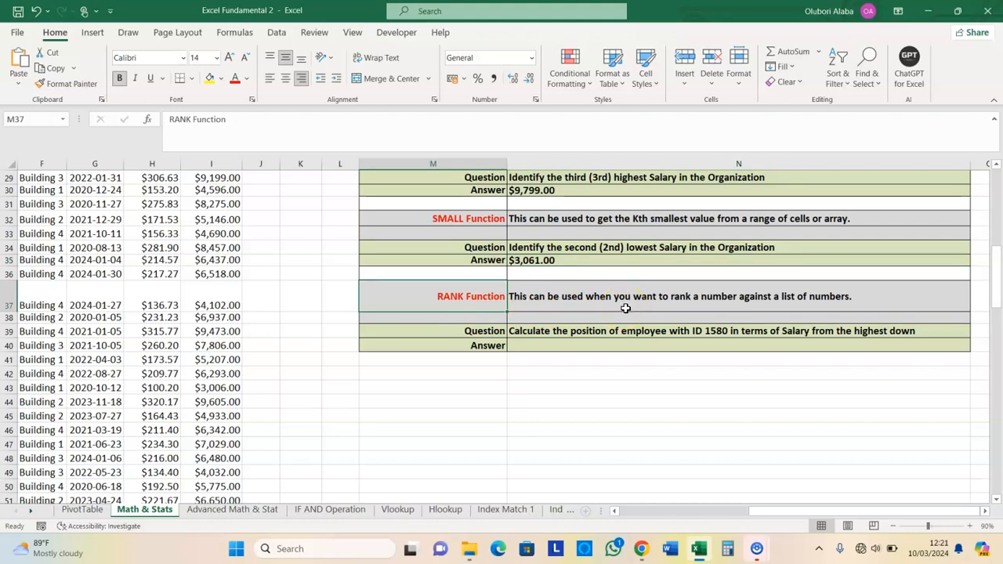
click(577, 344)
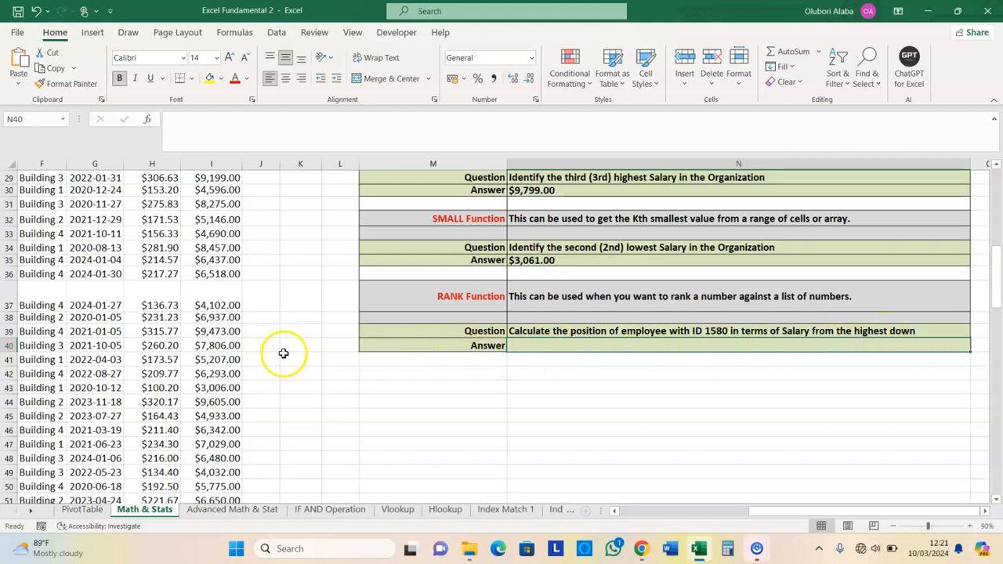
scroll(284, 353, up, 9)
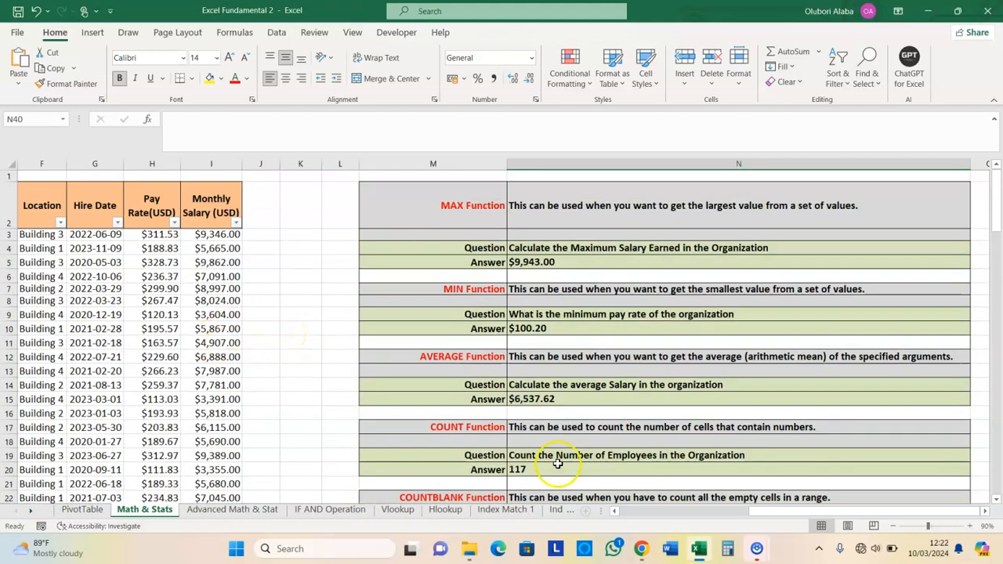
drag(855, 512, 674, 519)
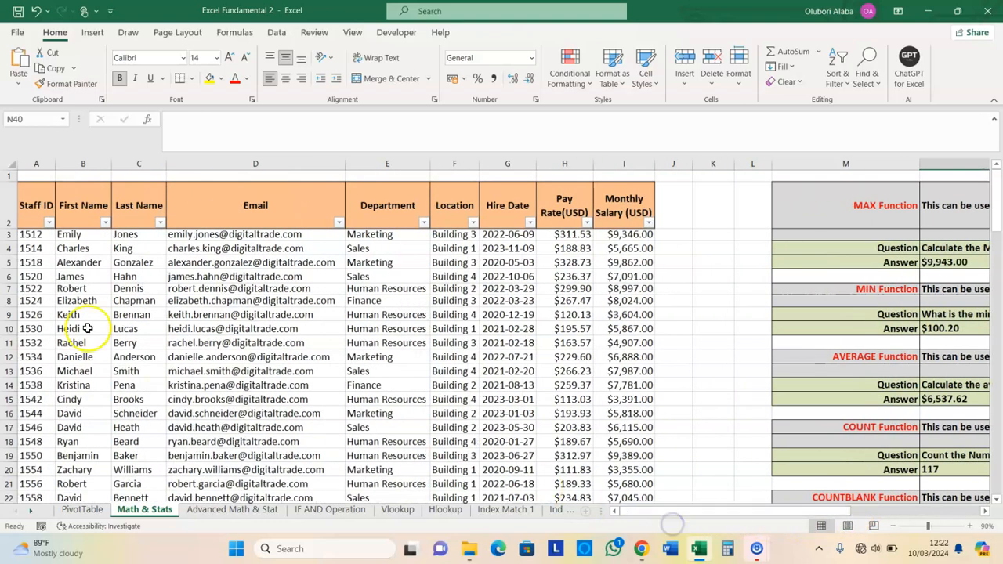
Filter Staff ID to 1580 and check the monthly salary in I31, $8,275.00
click(48, 224)
click(67, 361)
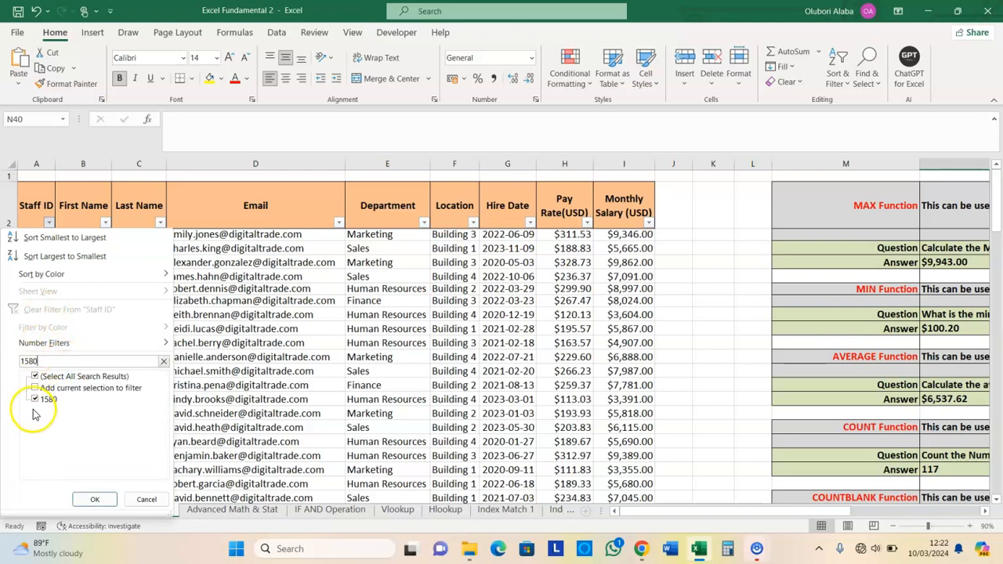
click(95, 501)
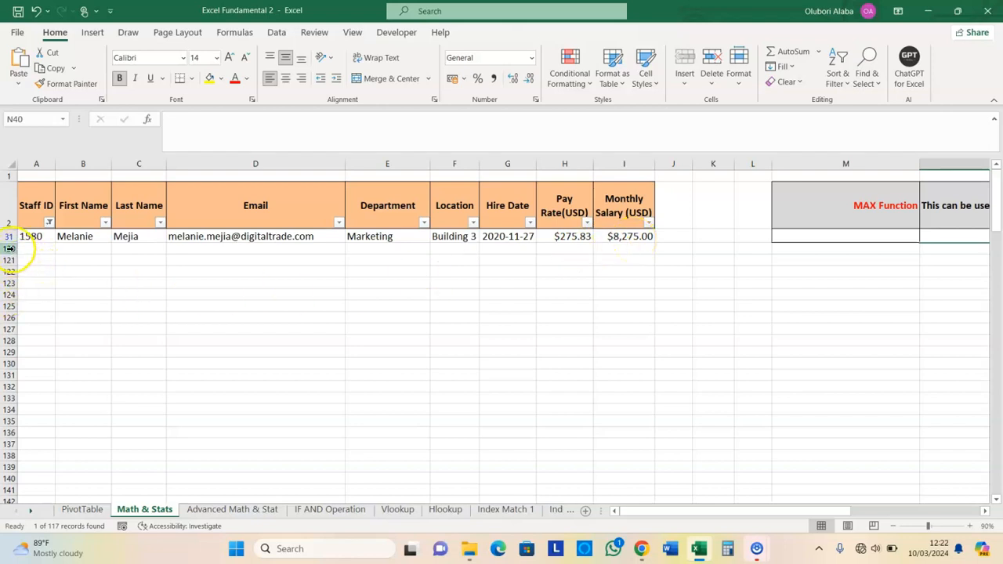
click(620, 234)
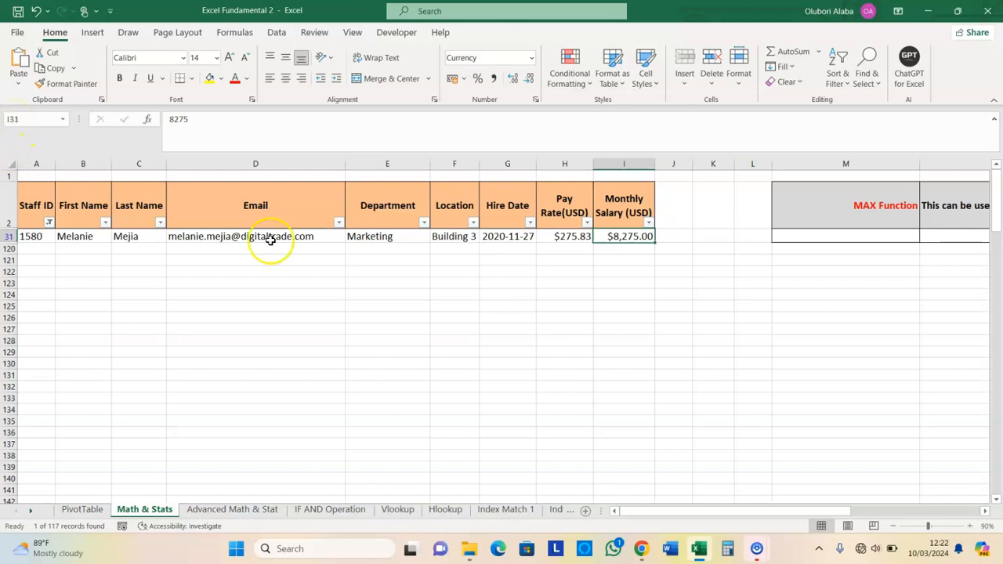
Clear the Staff ID filter to show all employees and select the RANK Answer cell N40
click(49, 222)
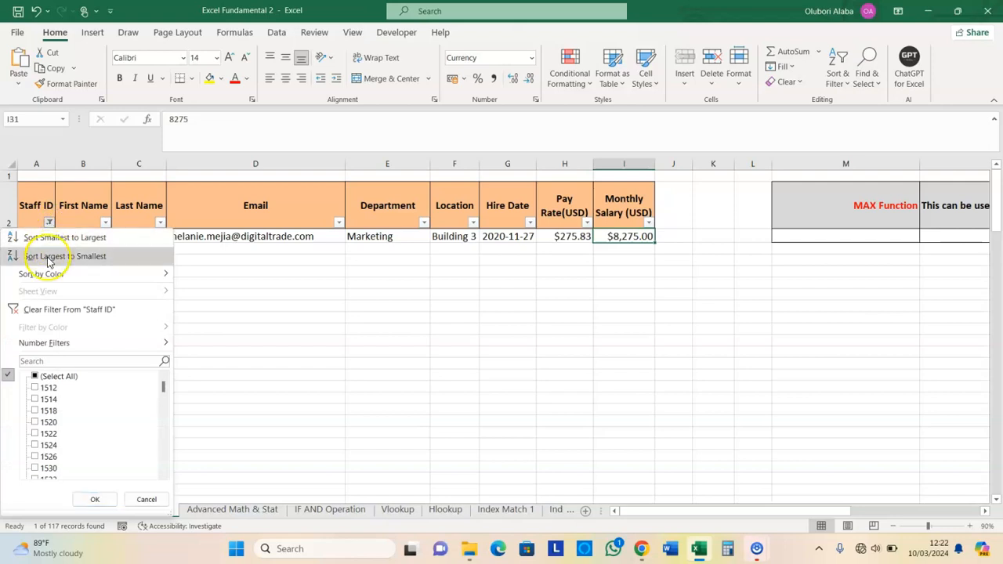
click(49, 312)
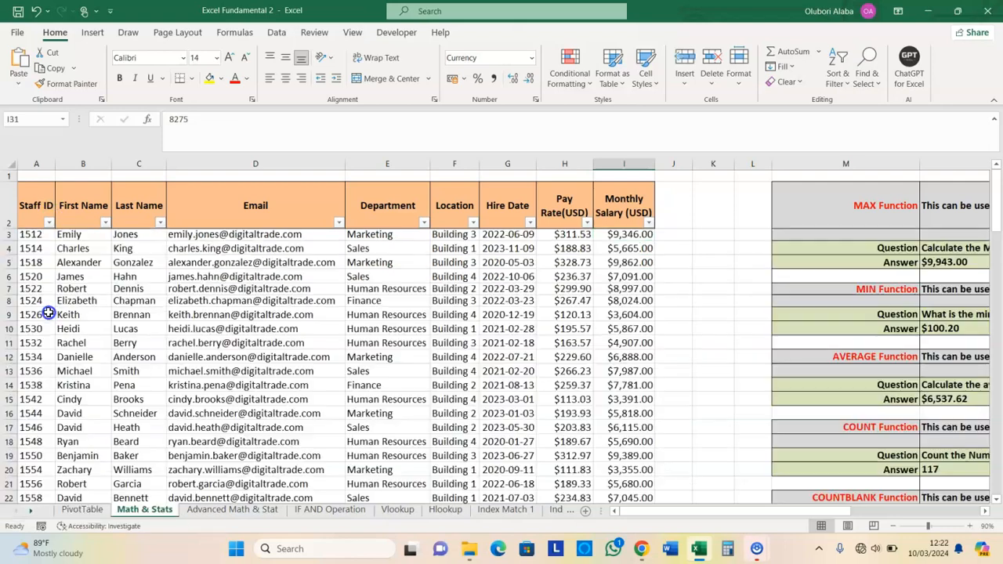
drag(681, 513, 784, 477)
scroll(764, 399, down, 3)
scroll(764, 399, down, 7)
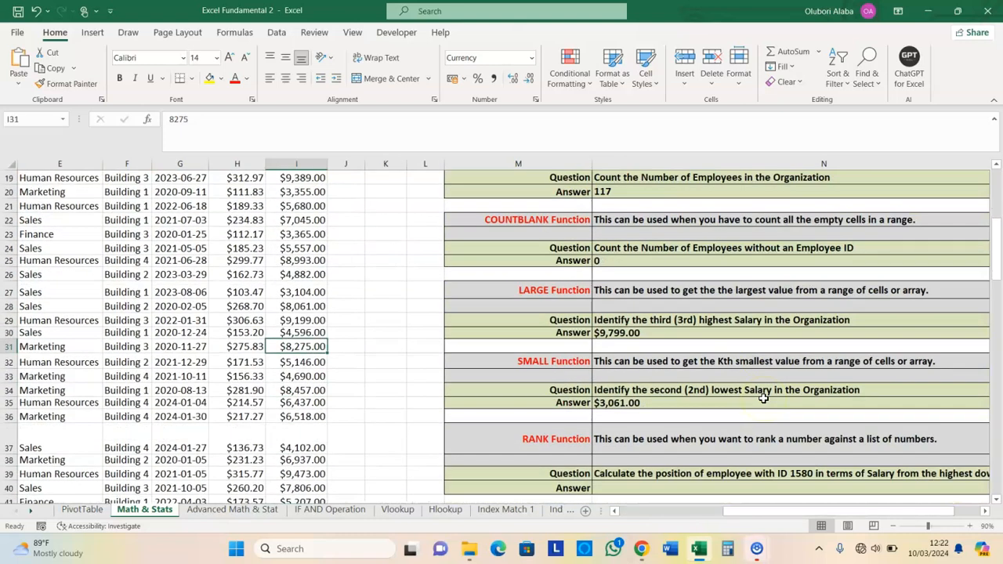
click(629, 320)
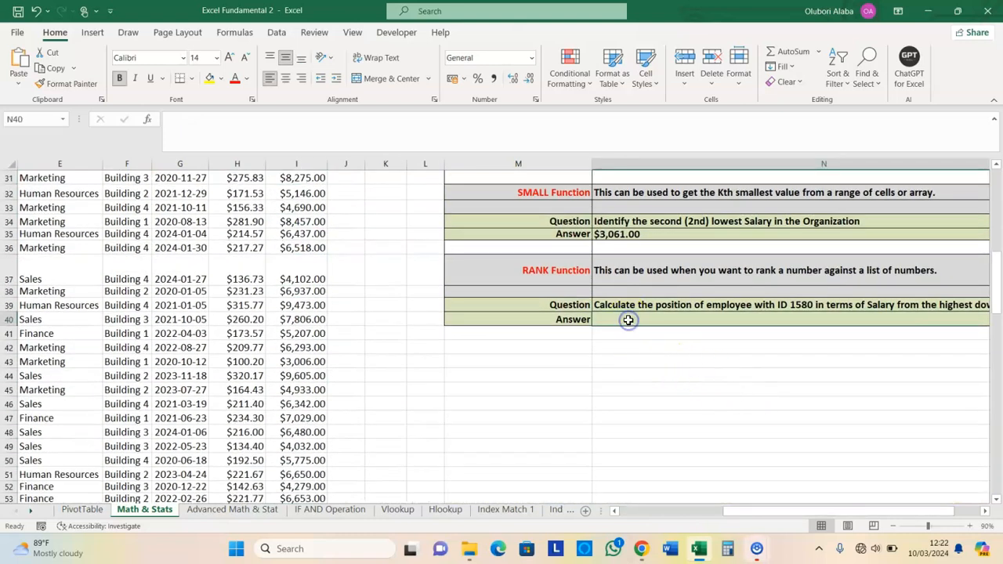
Search the function list for 'rank' and insert an empty RANK formula in N40
click(147, 119)
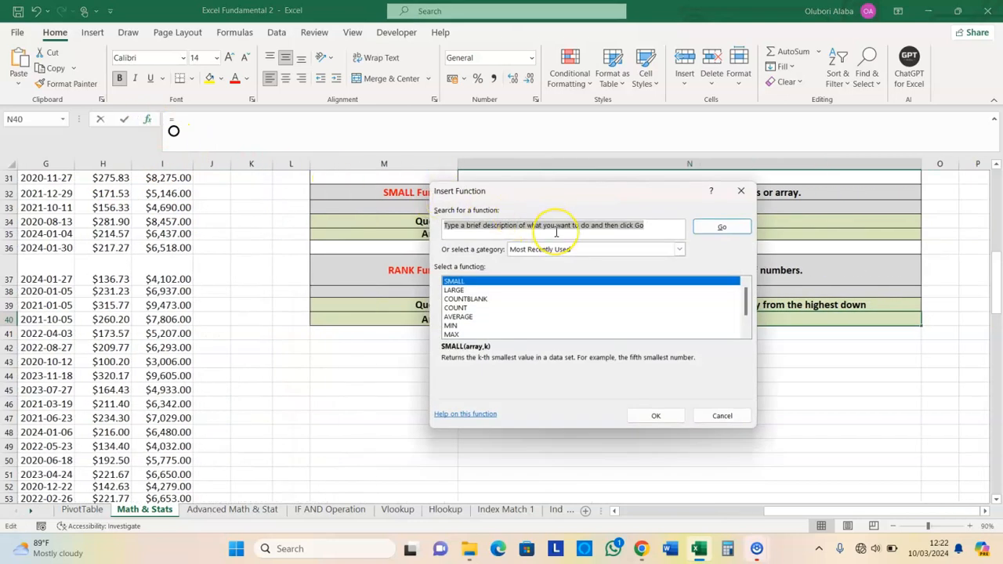
text(rank)
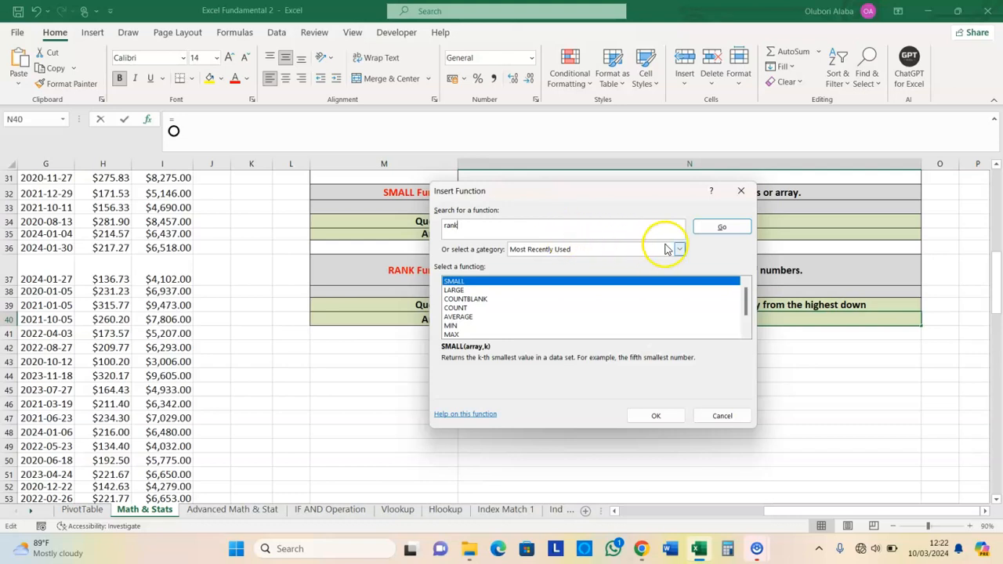
click(717, 227)
click(657, 418)
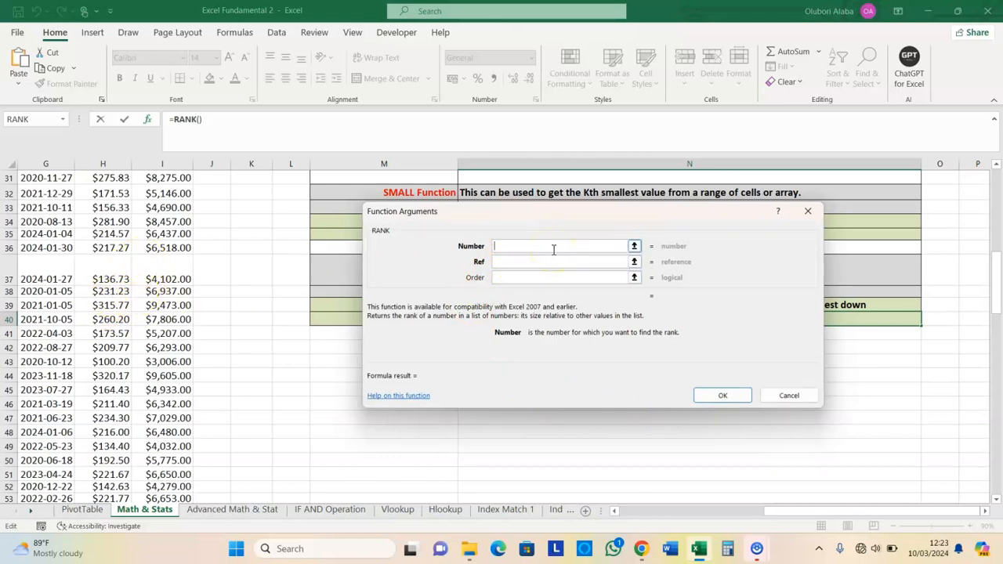
Rank I31 against I3:I119 with Order left blank, putting 25 in N40
key(Caps_Lock)
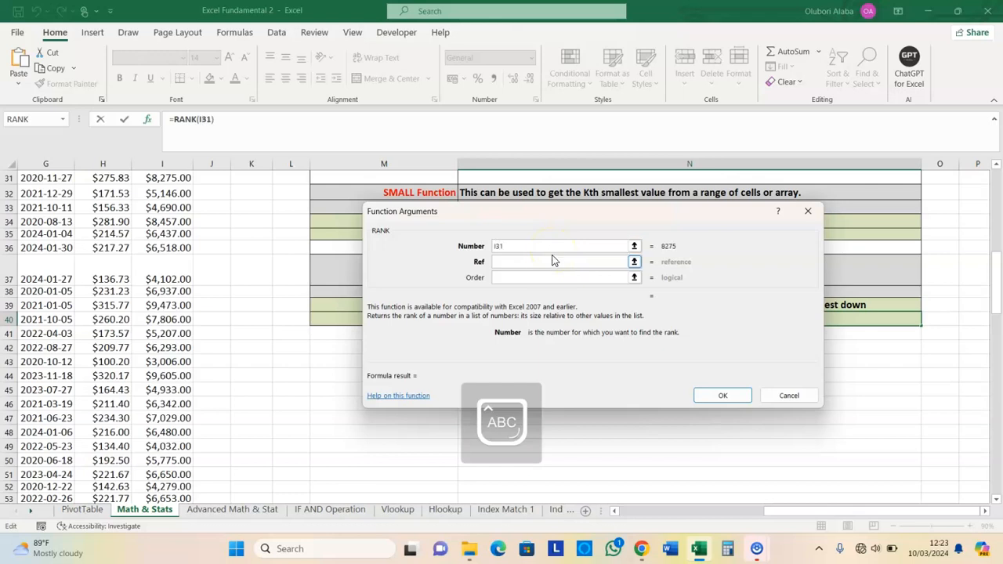
click(535, 262)
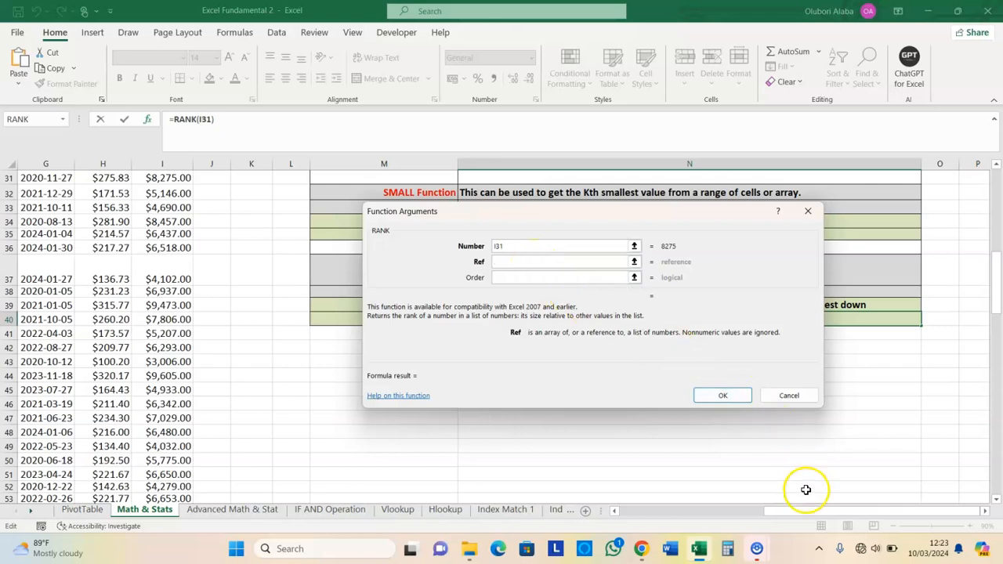
drag(792, 514, 637, 514)
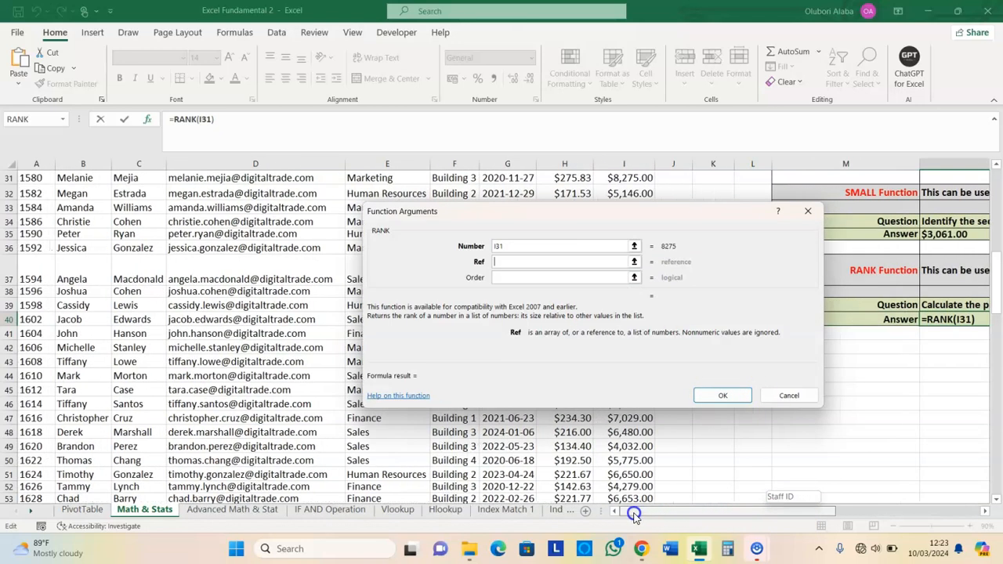
drag(998, 282, 998, 185)
drag(677, 225, 813, 290)
click(625, 234)
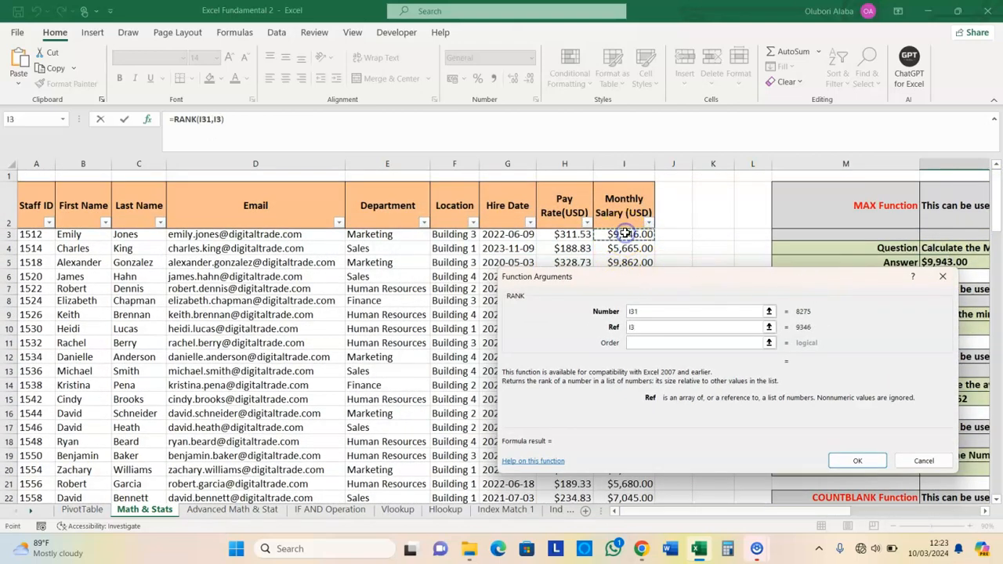
key(ctrl+shift+Down)
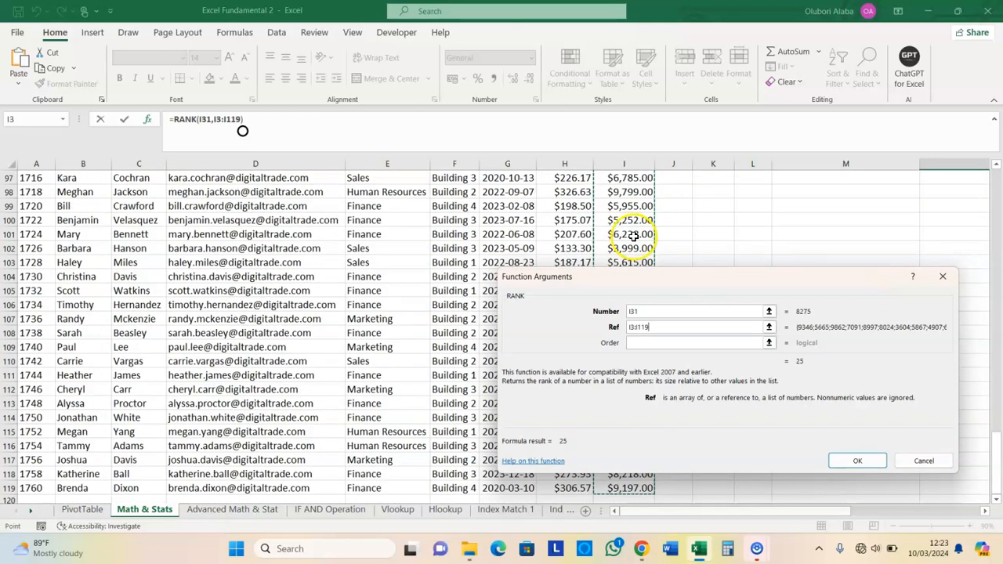
click(679, 345)
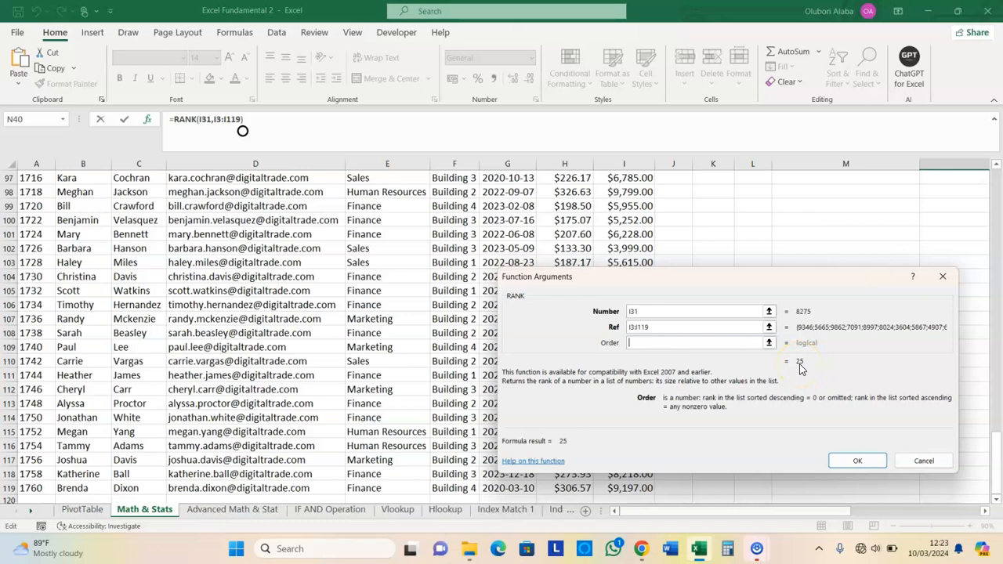
click(858, 461)
scroll(548, 405, up, 2)
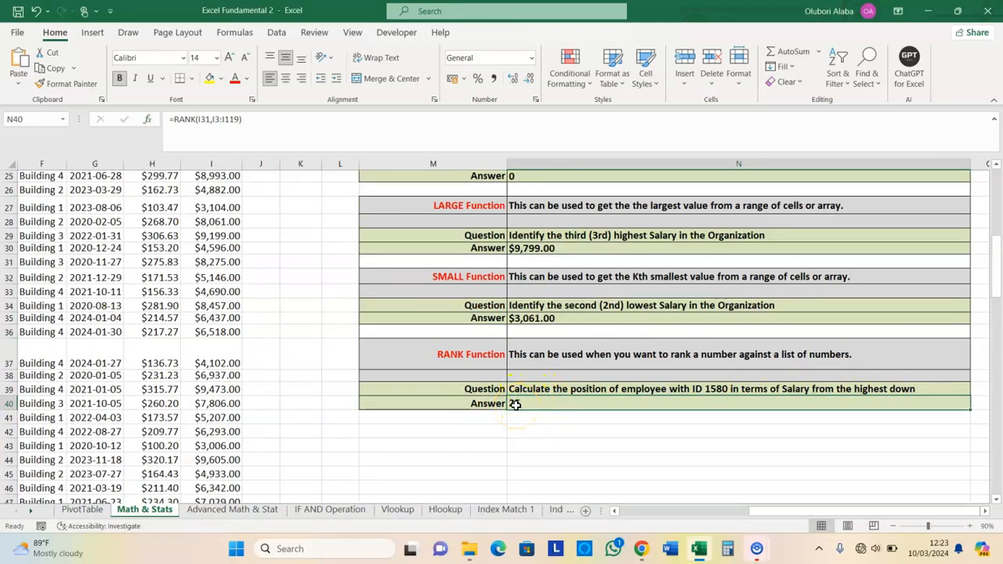
scroll(515, 405, up, 6)
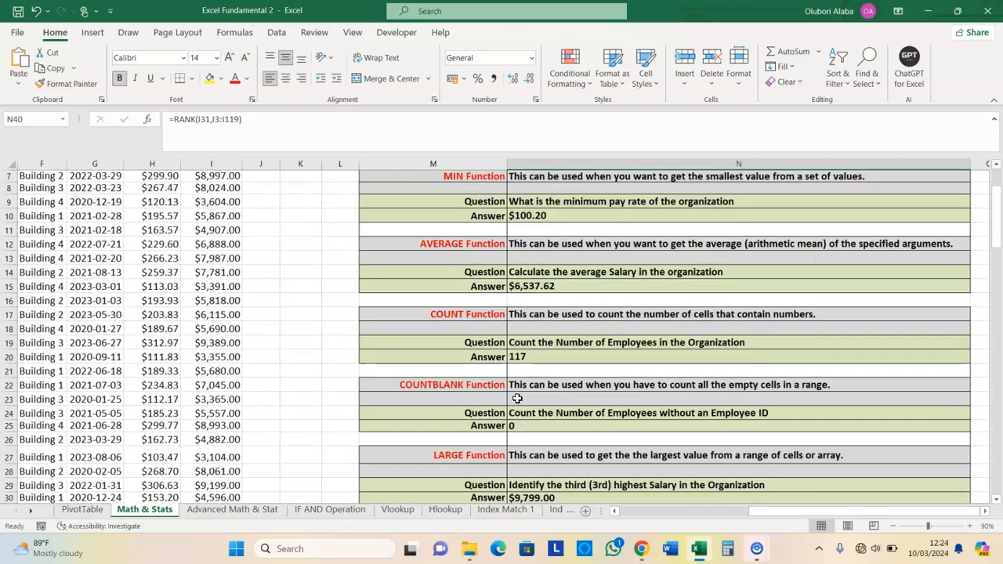
scroll(517, 398, up, 2)
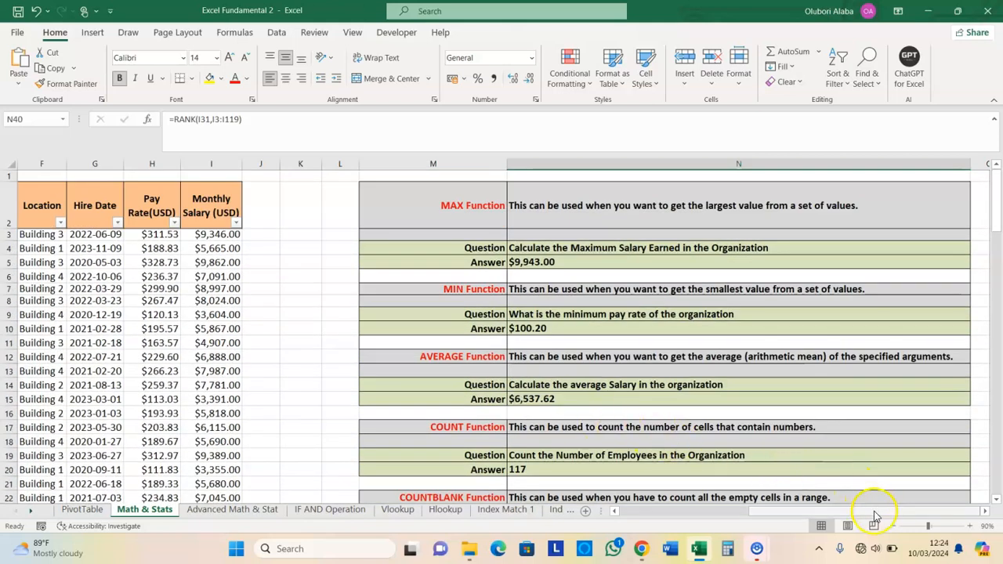
drag(873, 513, 732, 510)
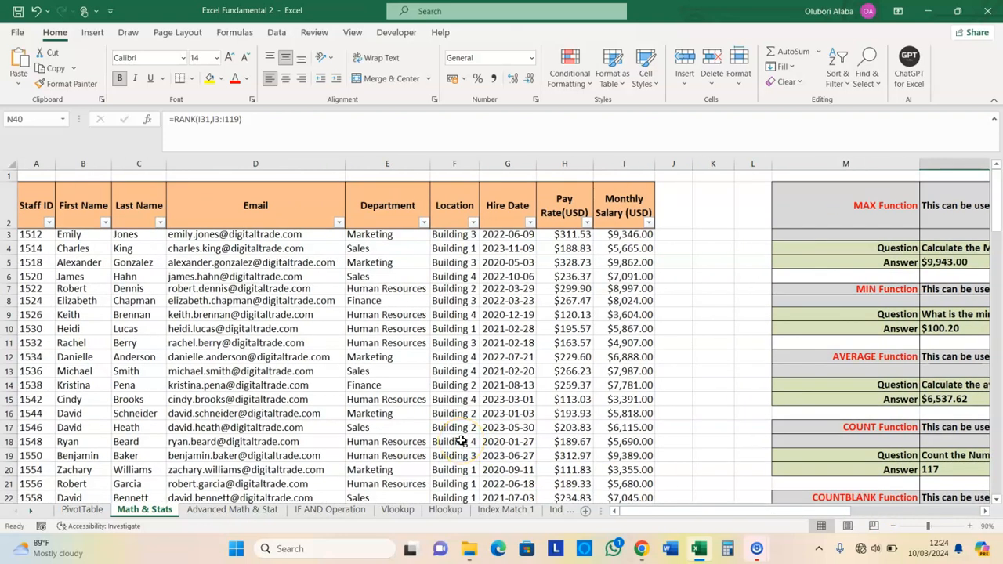
drag(652, 512, 604, 515)
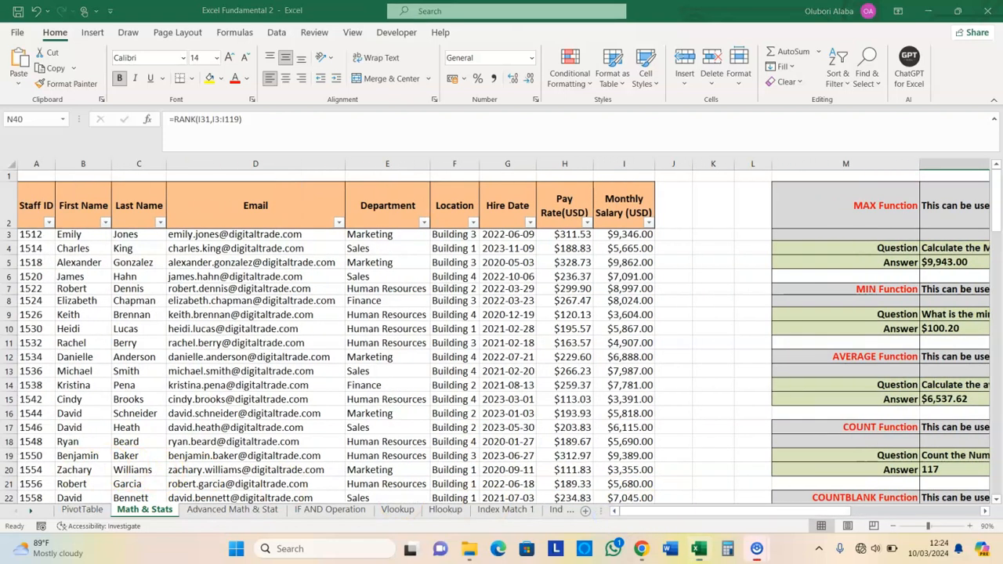